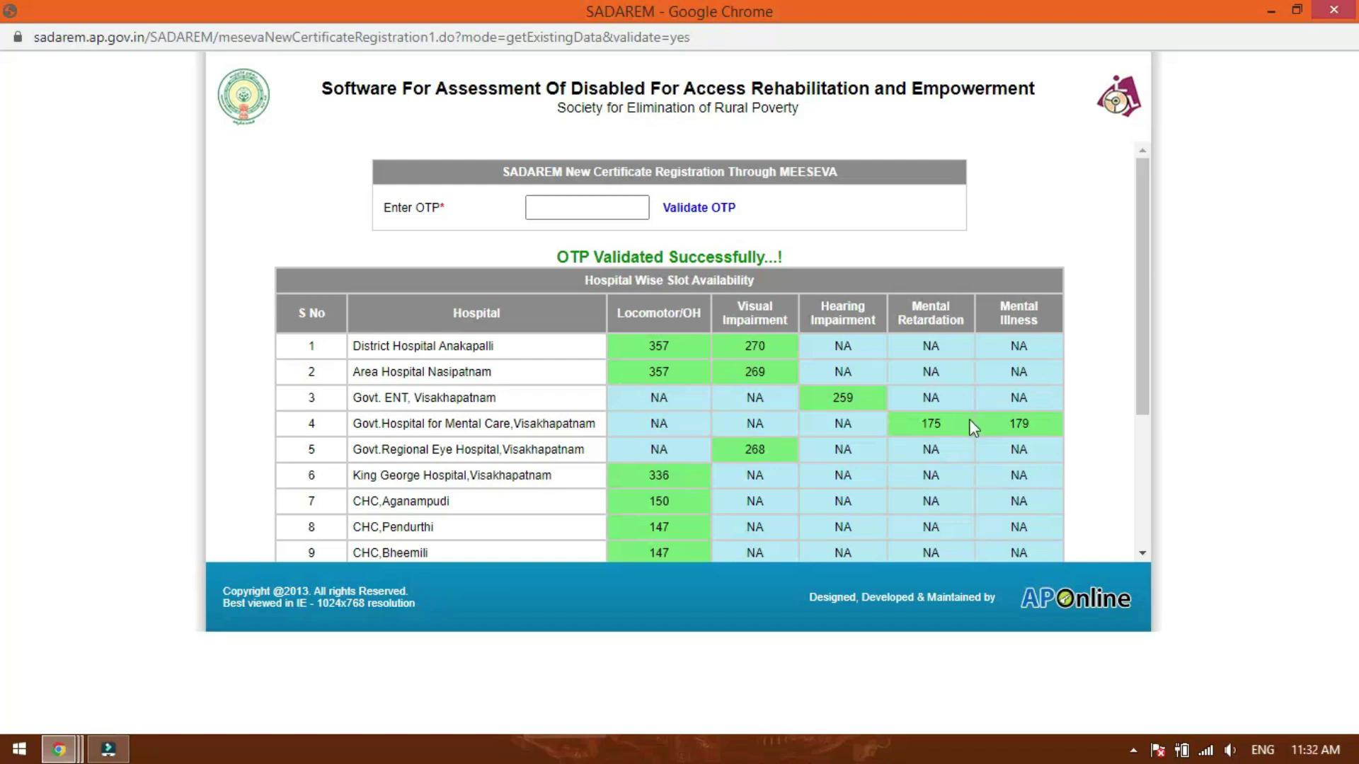
- Scroll to the end of the hospital slot table and submit it
scroll(496, 439, down, 2)
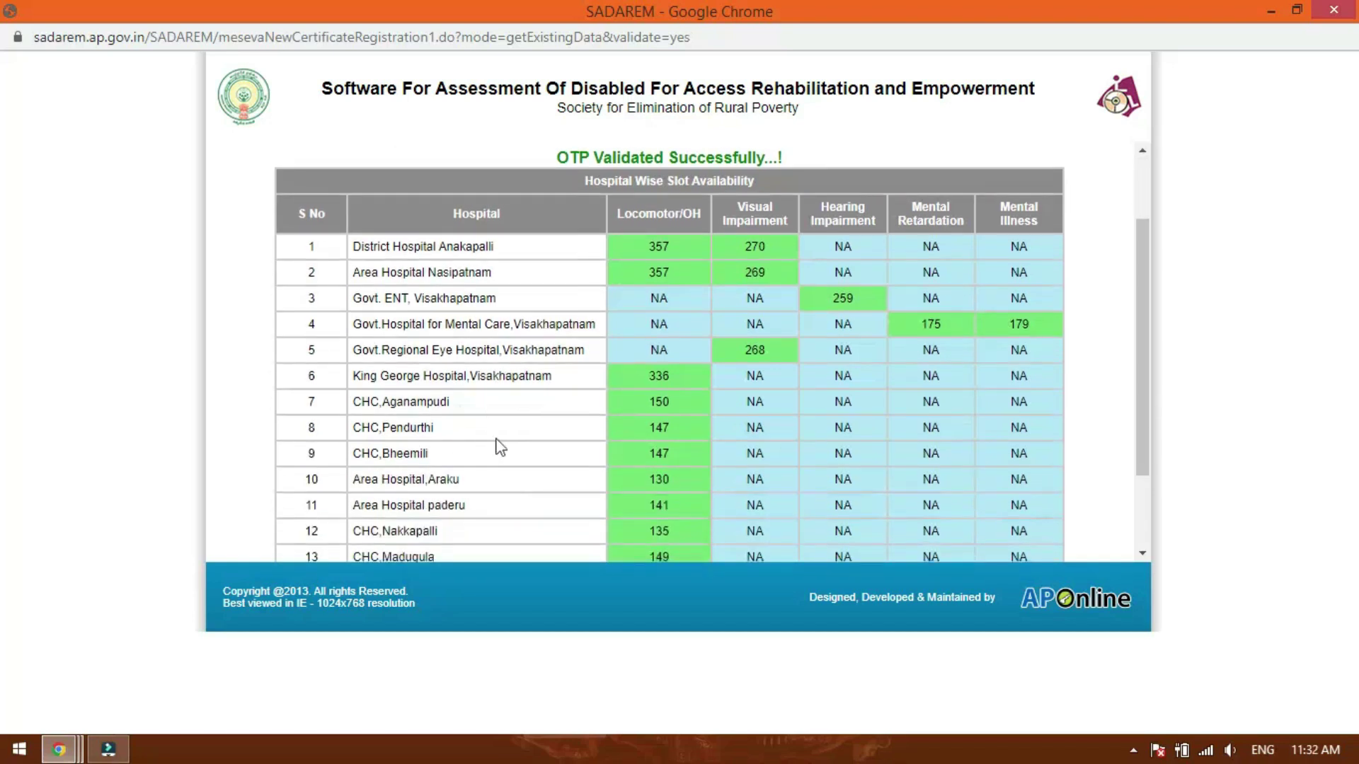
scroll(495, 440, down, 2)
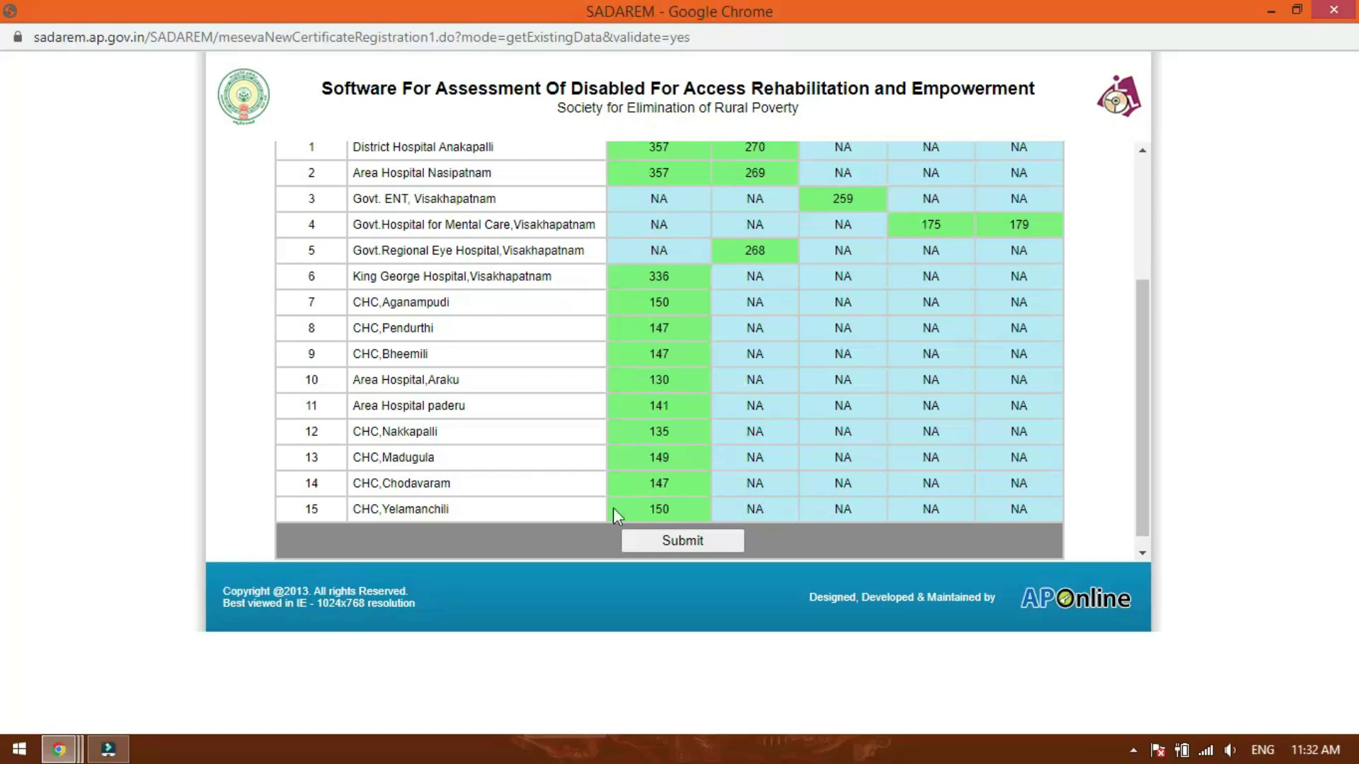
click(684, 541)
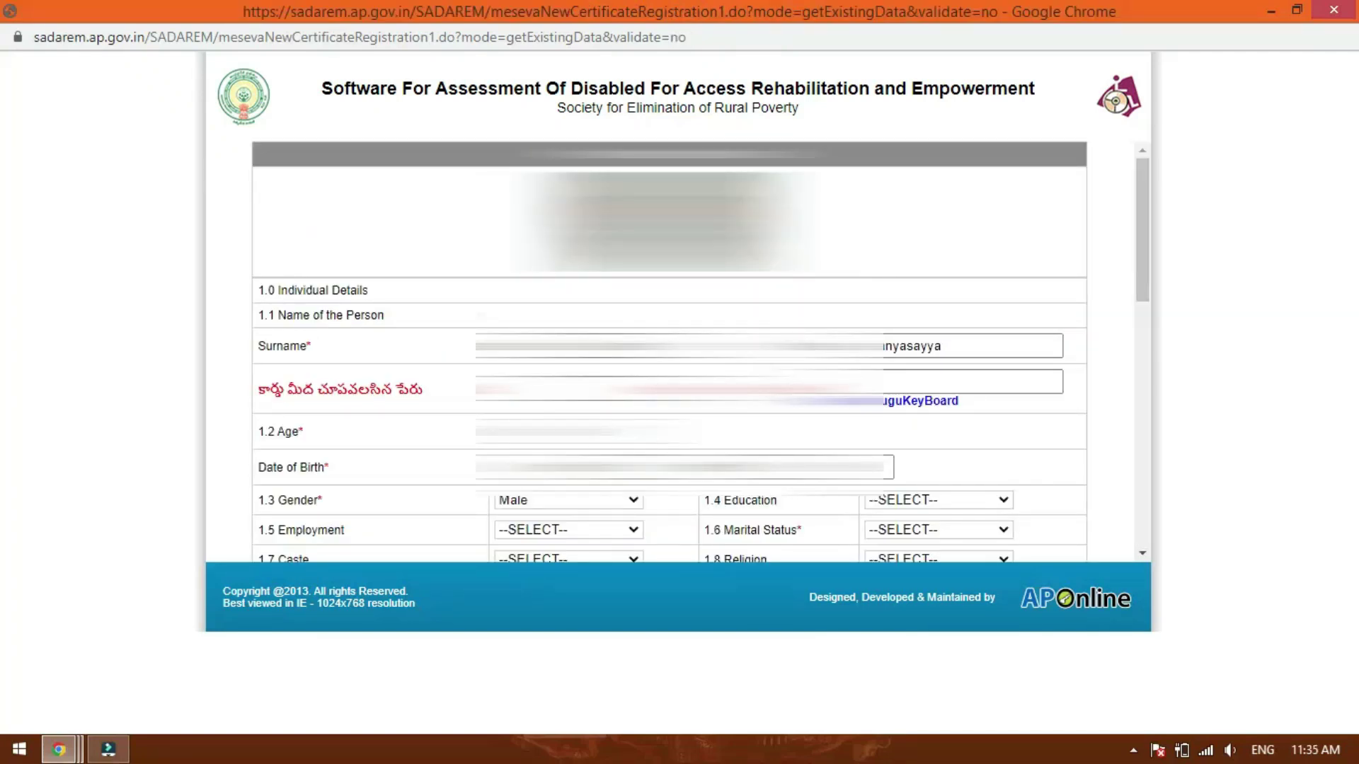
- Check the prefilled card name and age 71 in Individual Details, then open the Education choices
scroll(669, 354, down, 3)
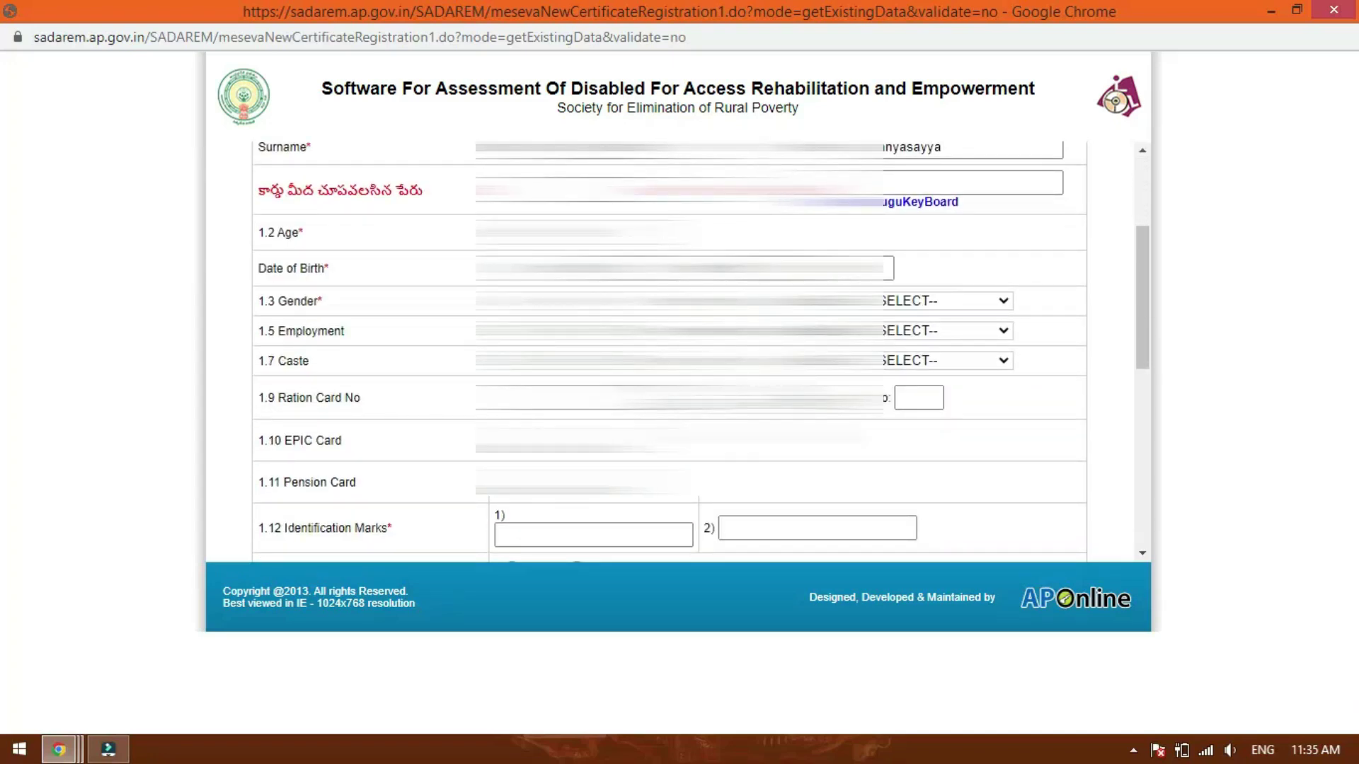
scroll(668, 354, down, 3)
scroll(669, 354, up, 6)
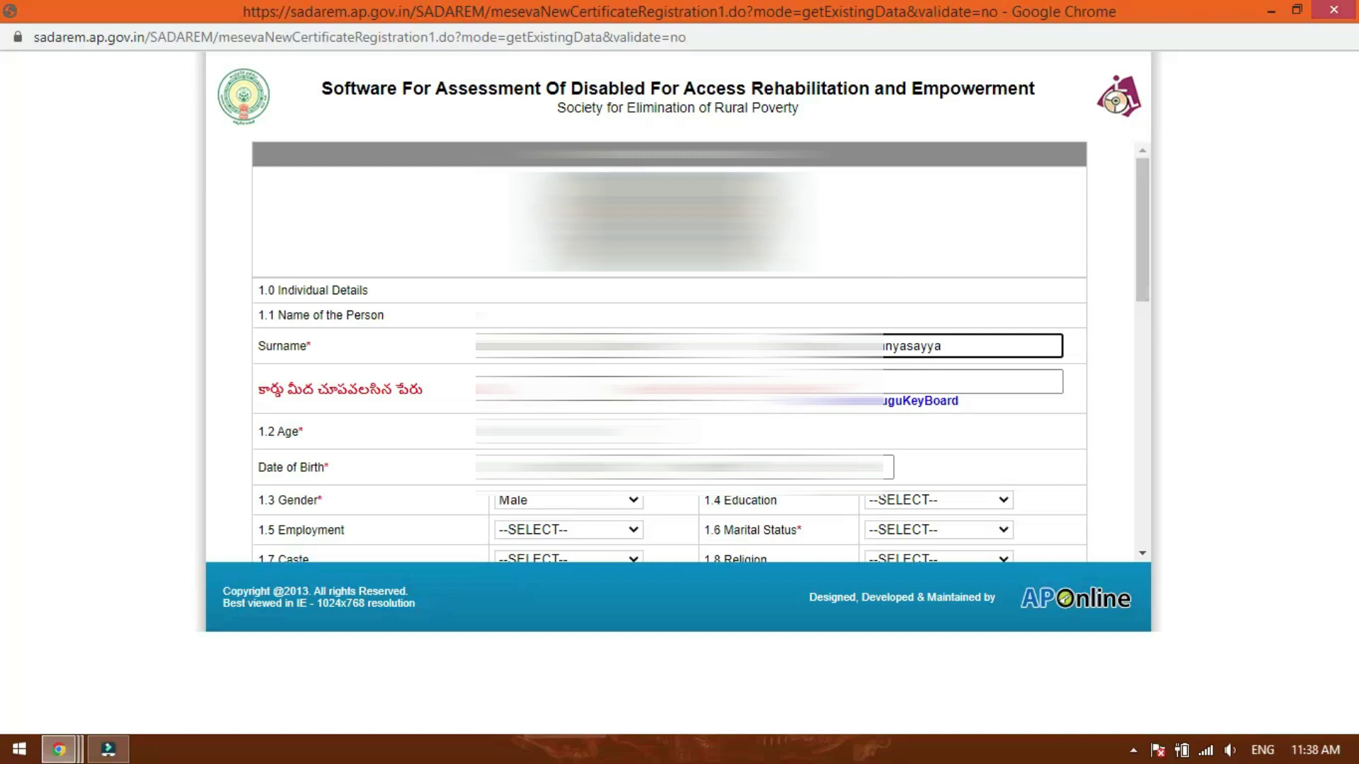
click(956, 386)
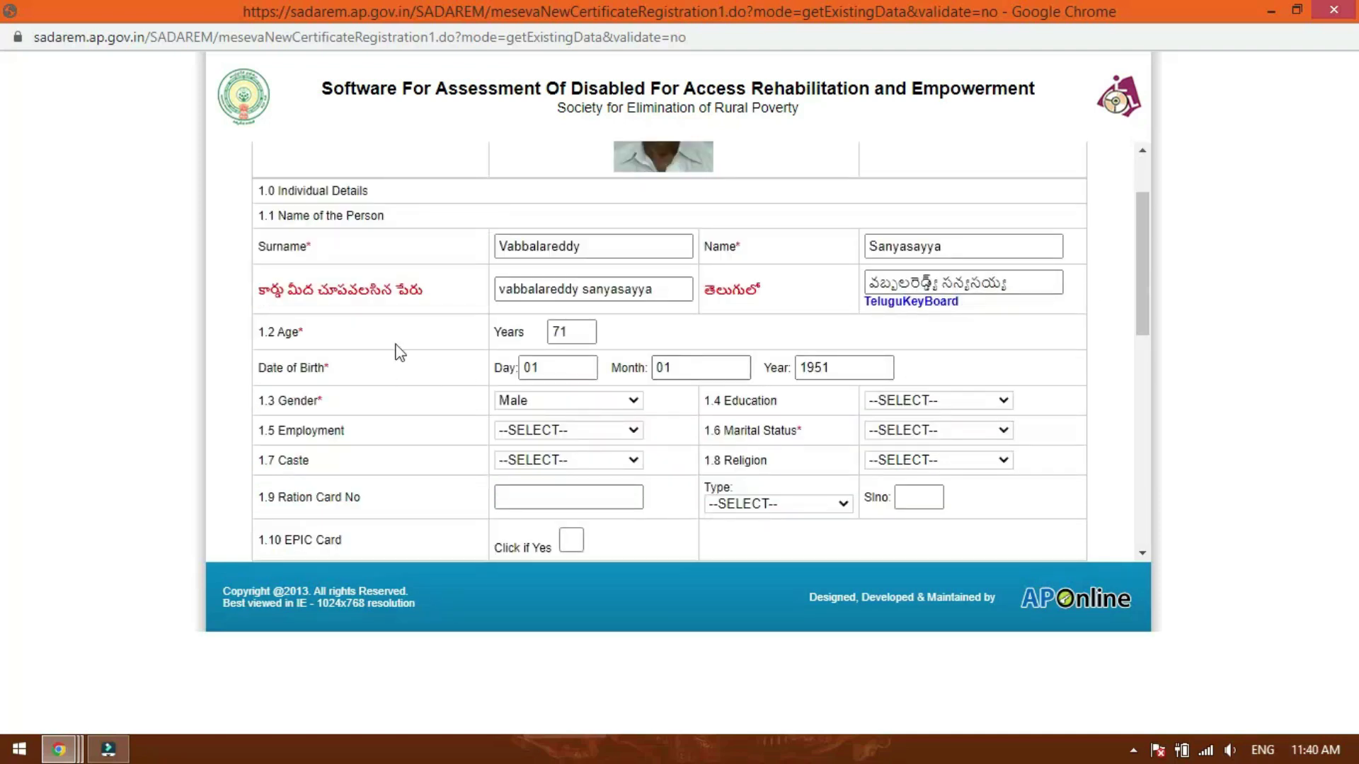
click(563, 340)
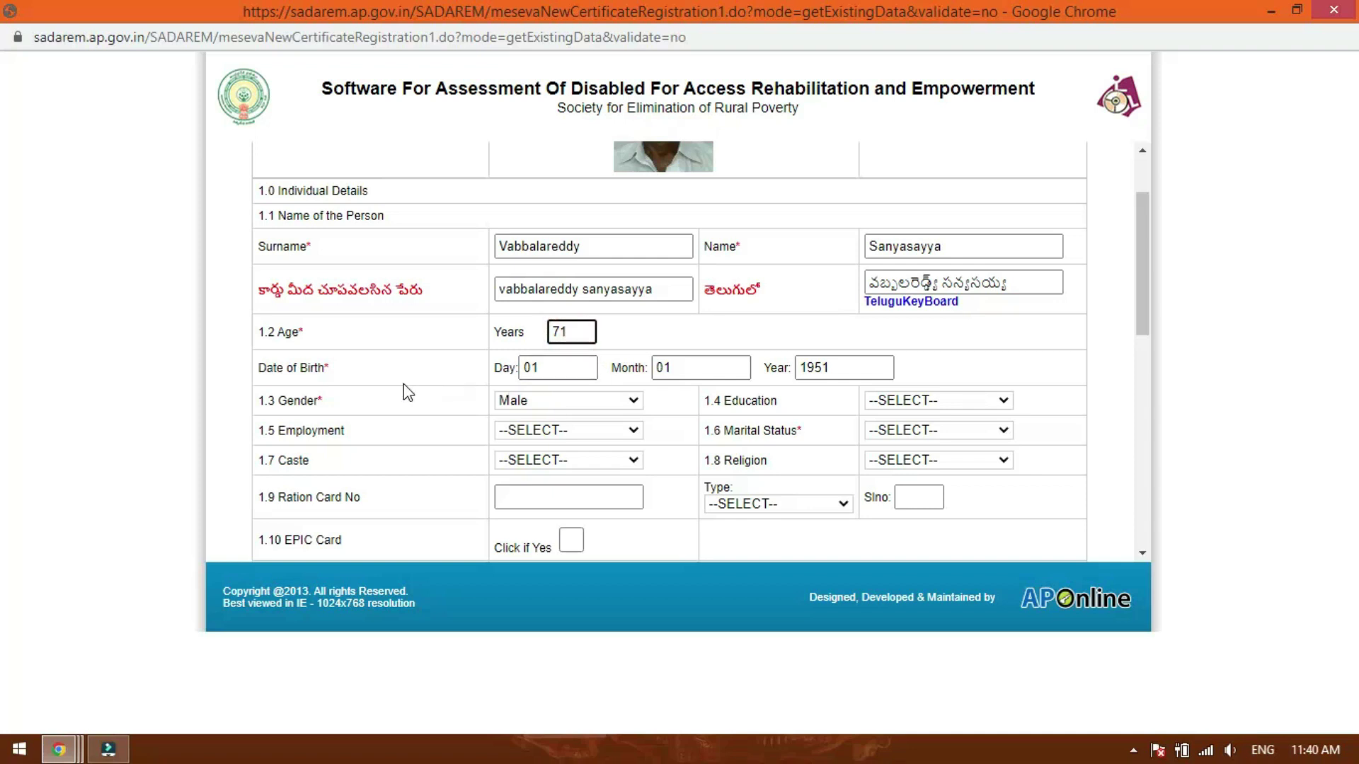
scroll(410, 391, down, 1)
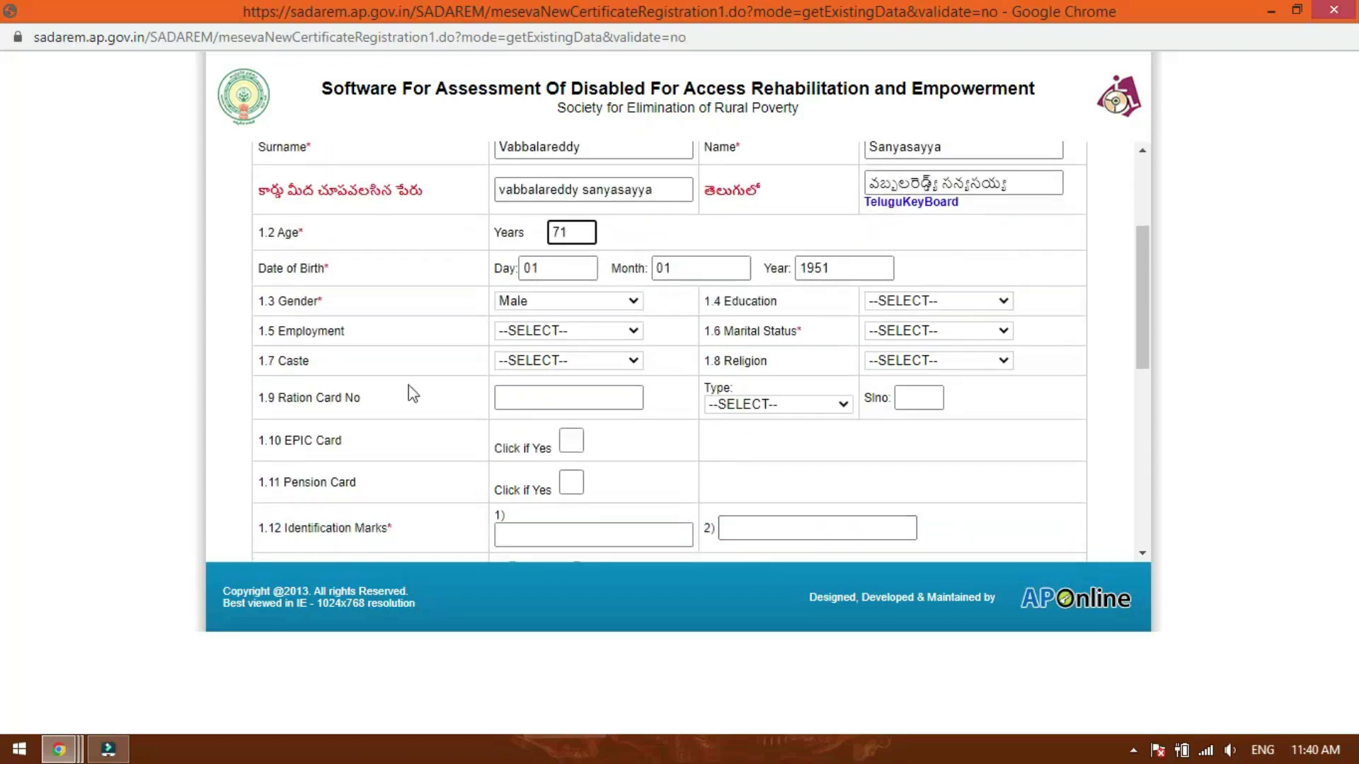
click(941, 299)
- Set education Illiterate, employment Un-Employed, marital status Married, caste BC and religion Hindu
click(934, 334)
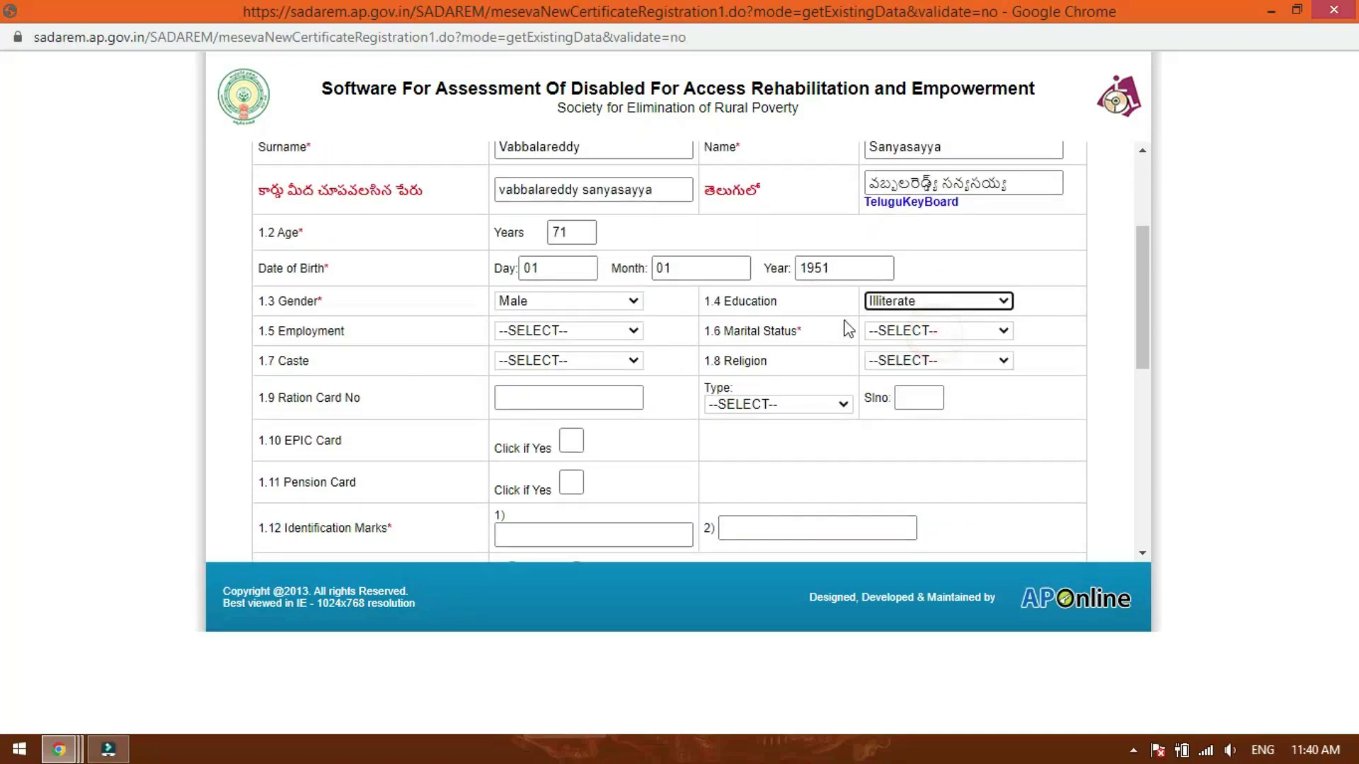
click(579, 332)
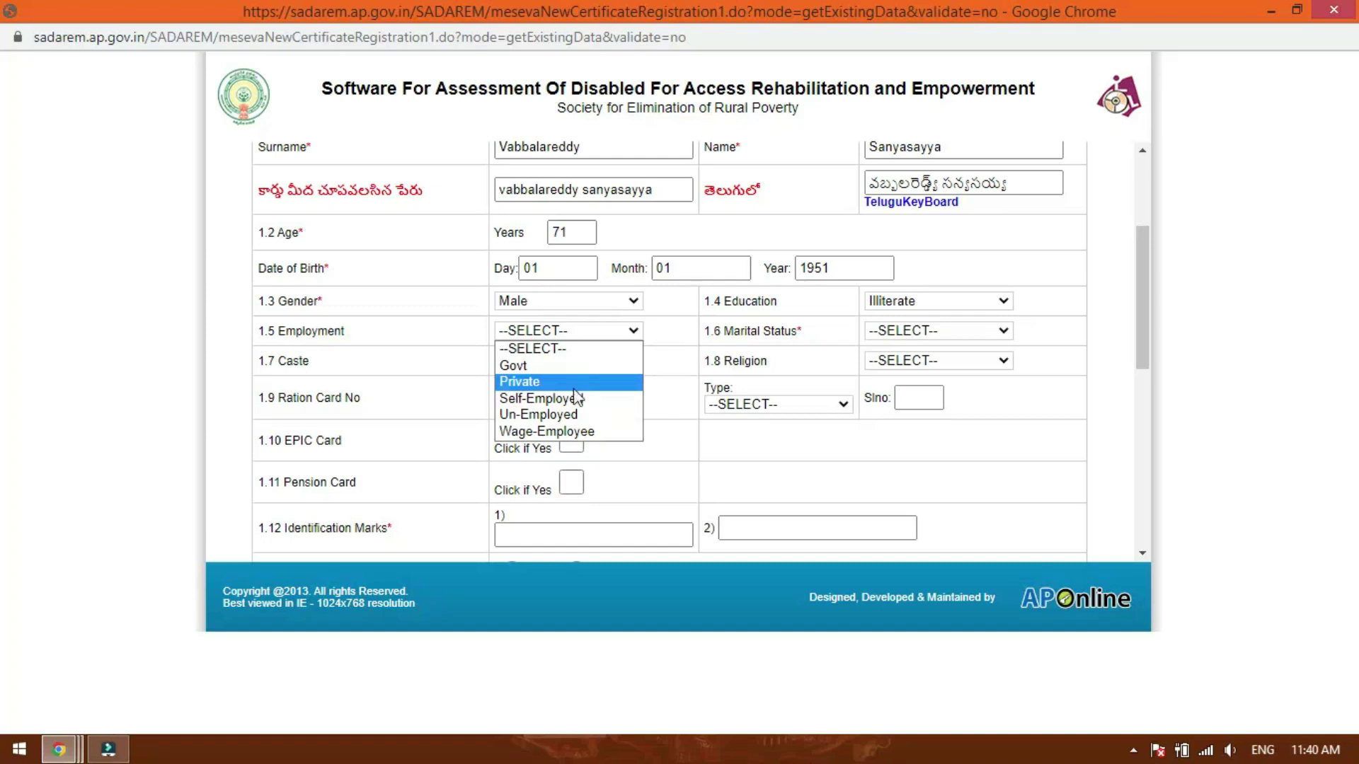
click(548, 415)
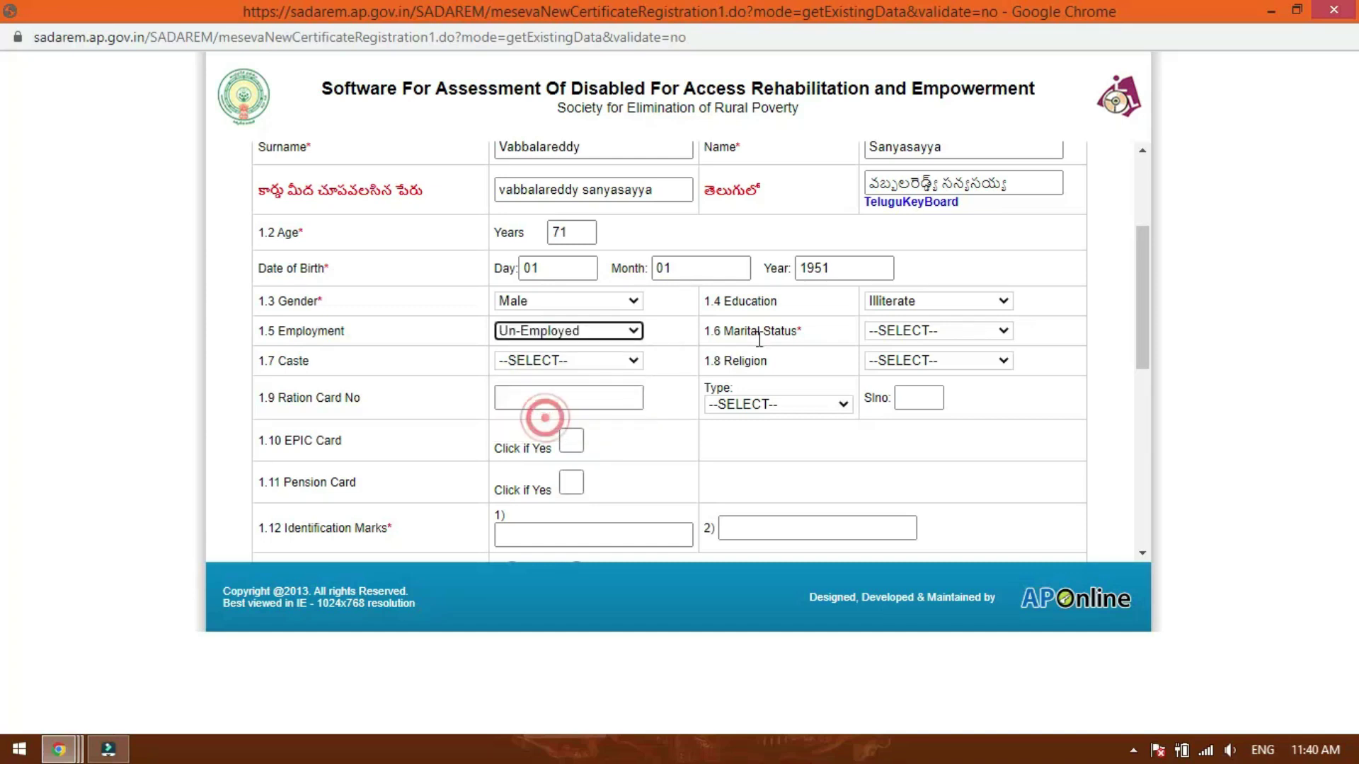
click(947, 330)
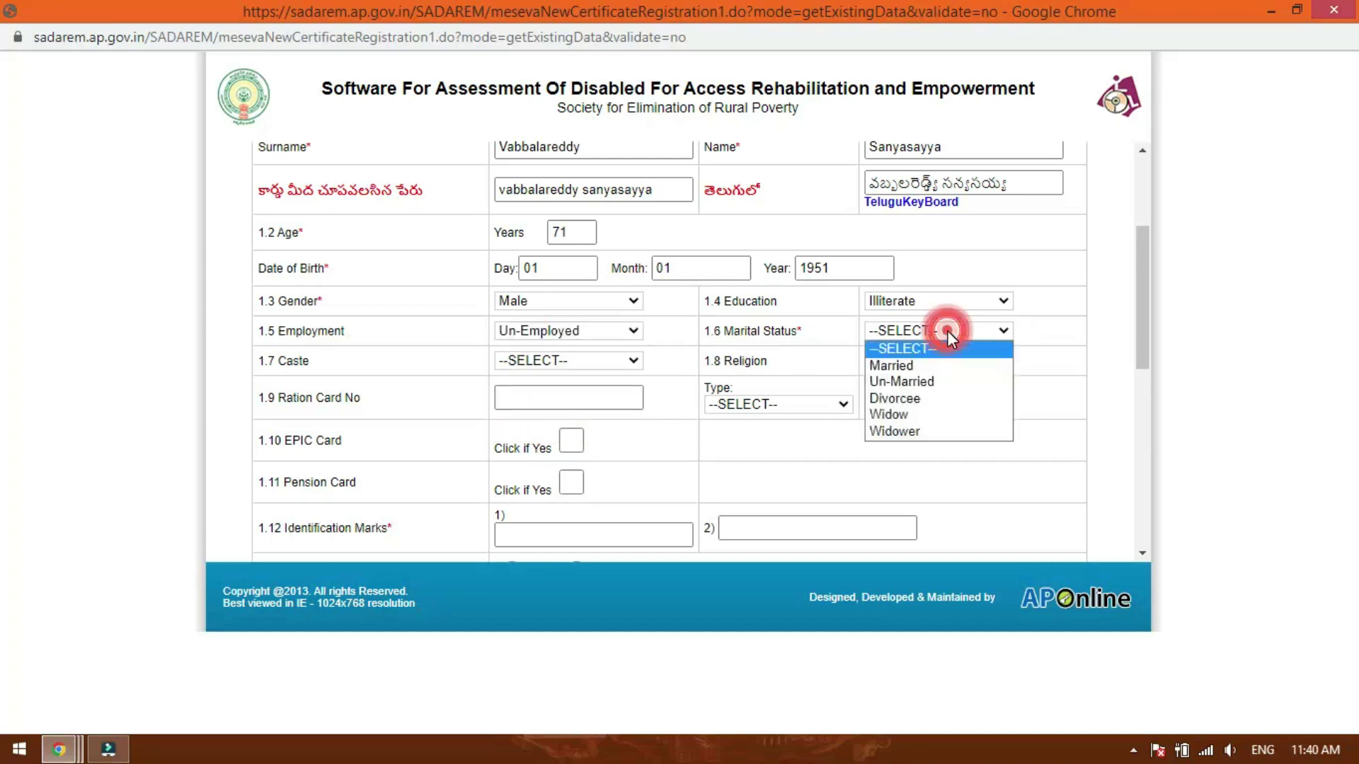
click(942, 366)
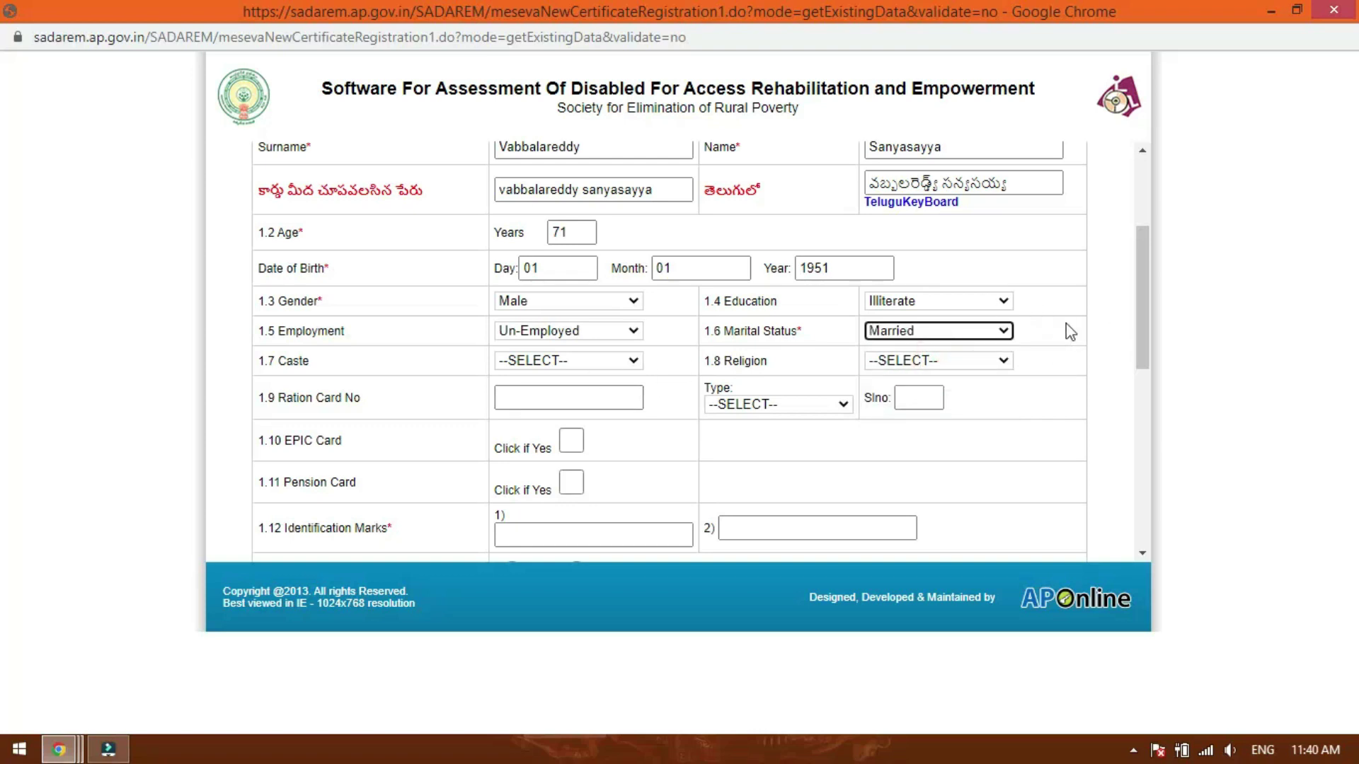
click(996, 327)
click(999, 330)
click(568, 361)
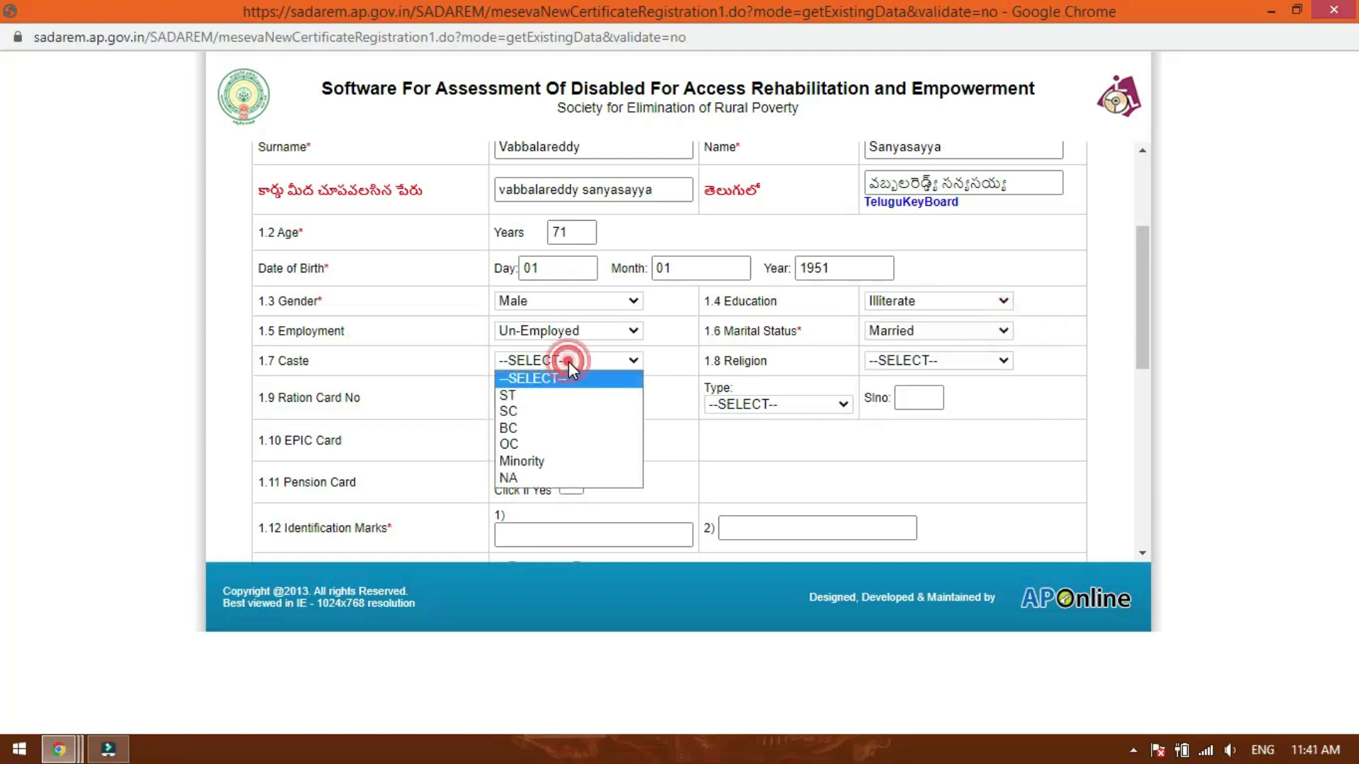
click(566, 429)
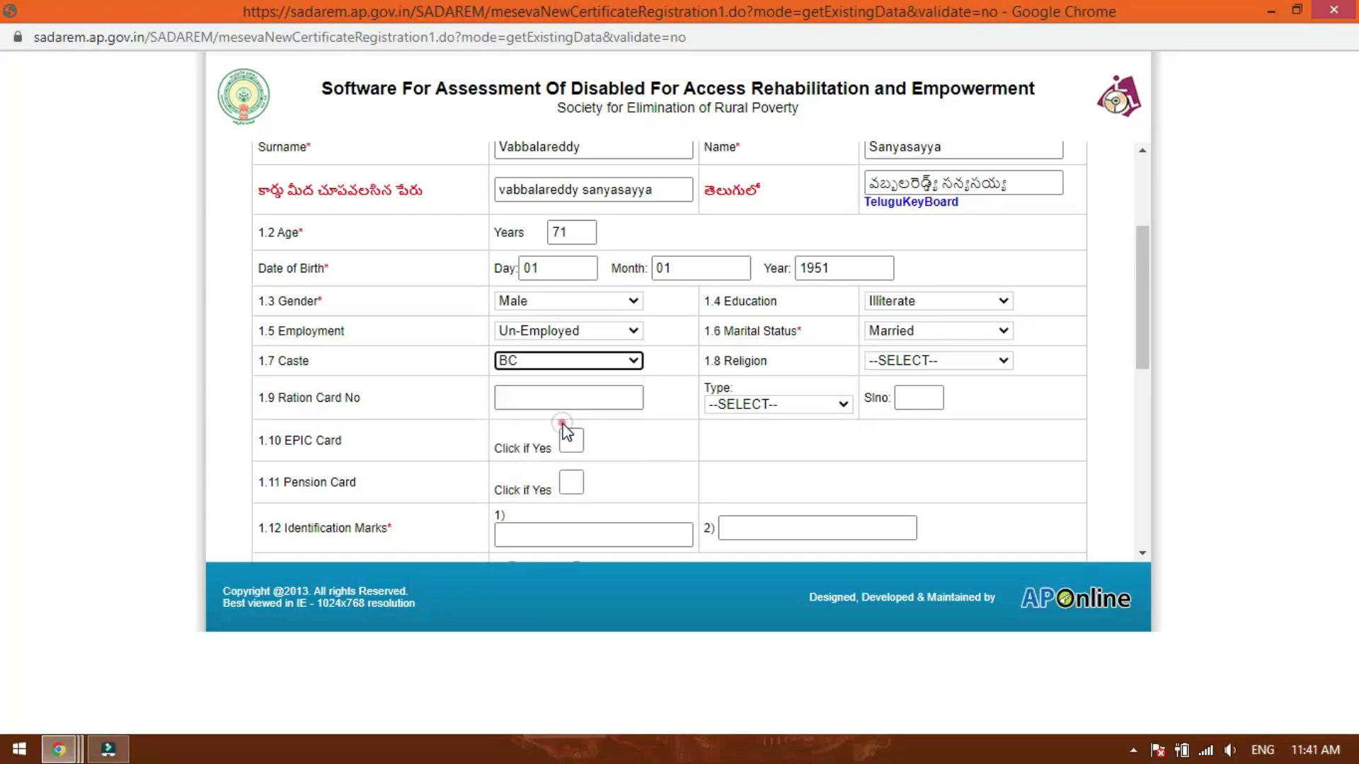
click(974, 363)
click(1005, 395)
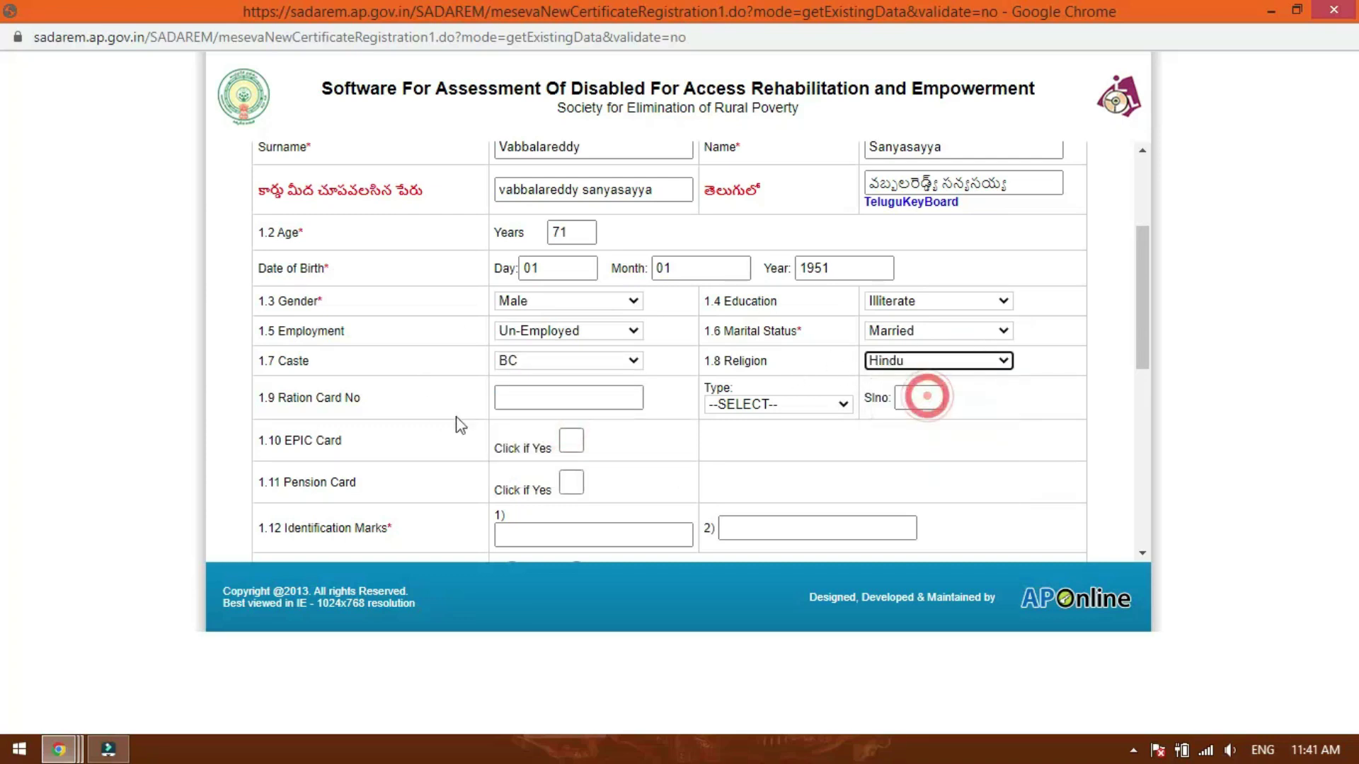
click(597, 405)
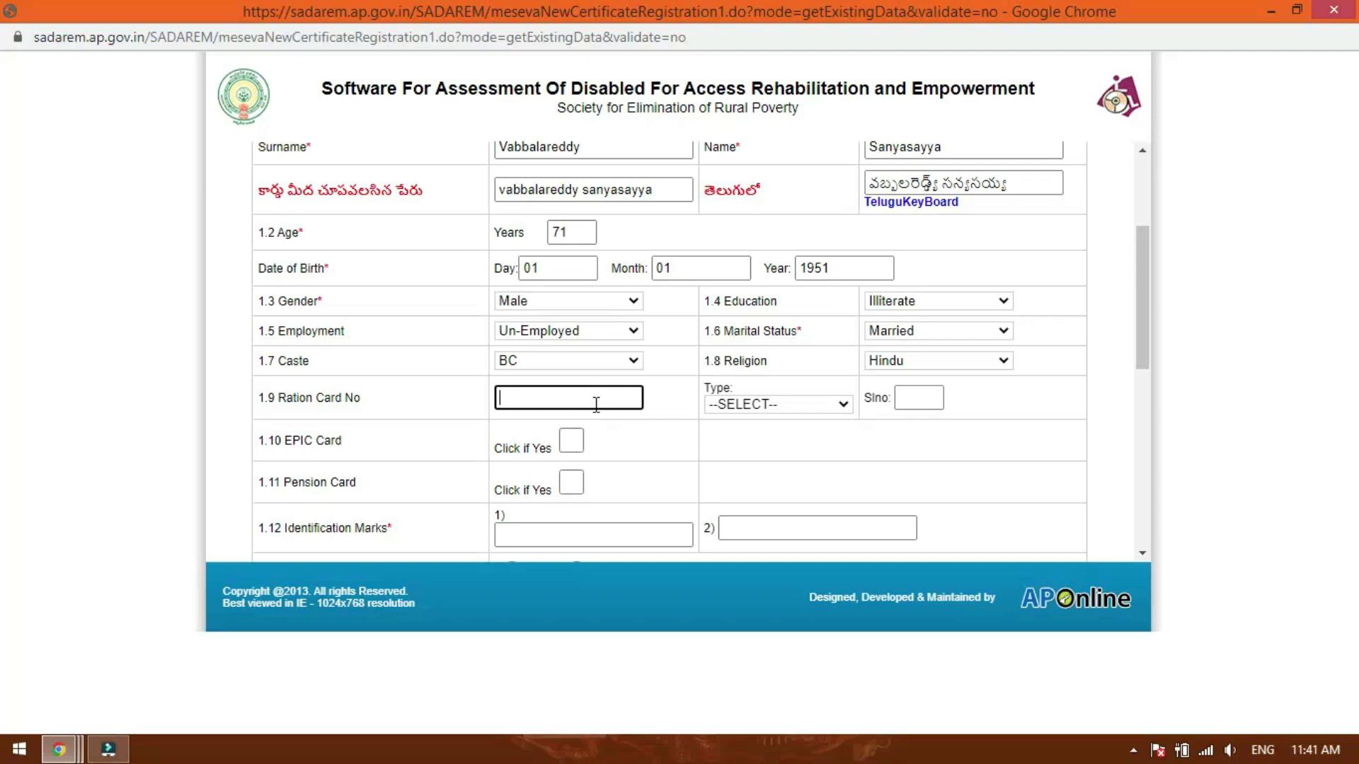
click(762, 405)
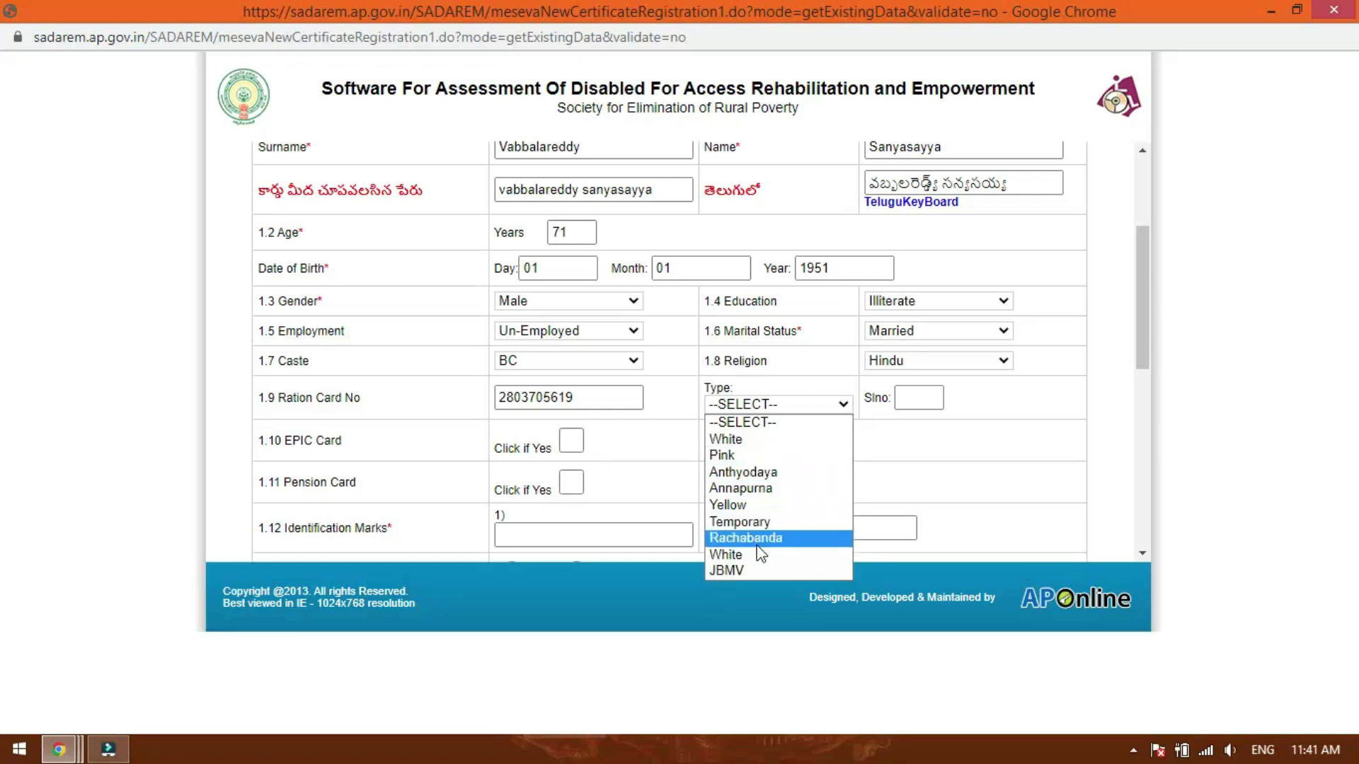
click(757, 444)
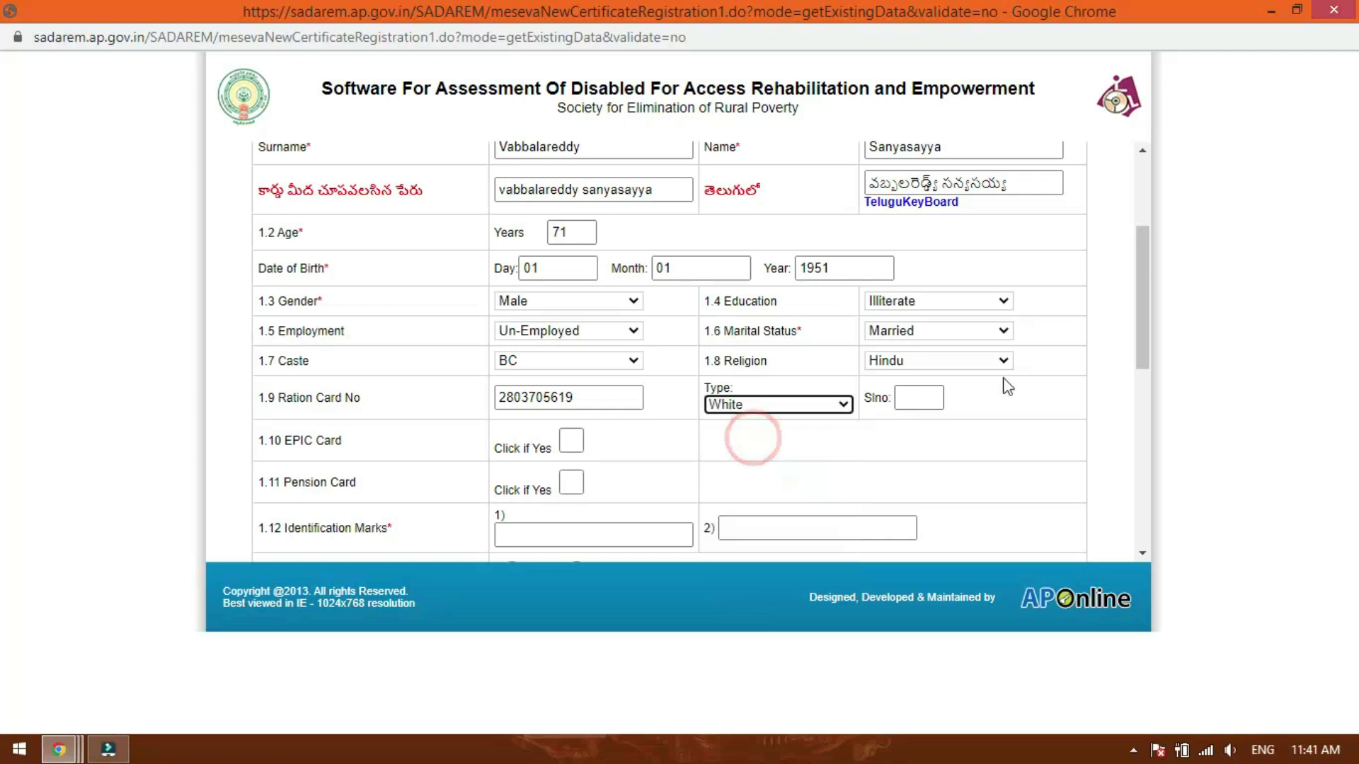
click(918, 397)
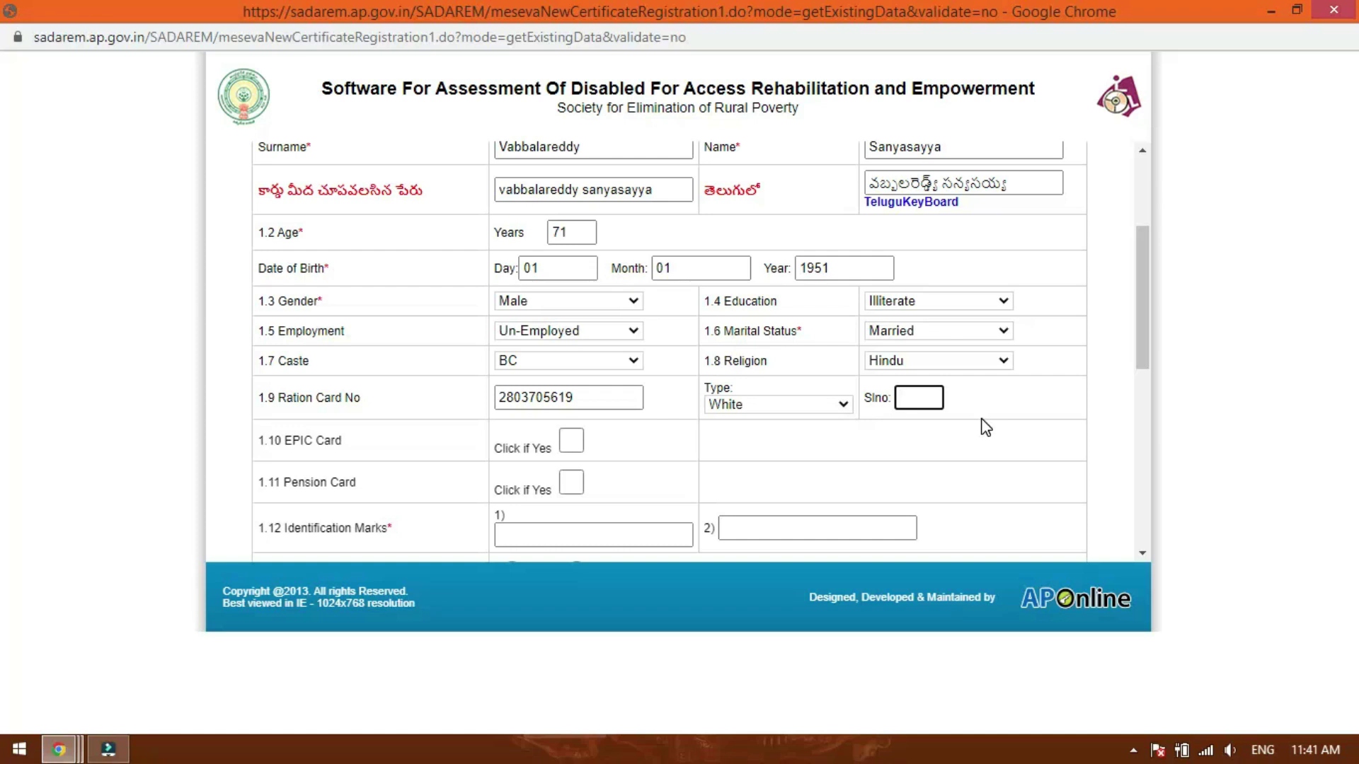
click(338, 456)
click(570, 440)
click(860, 444)
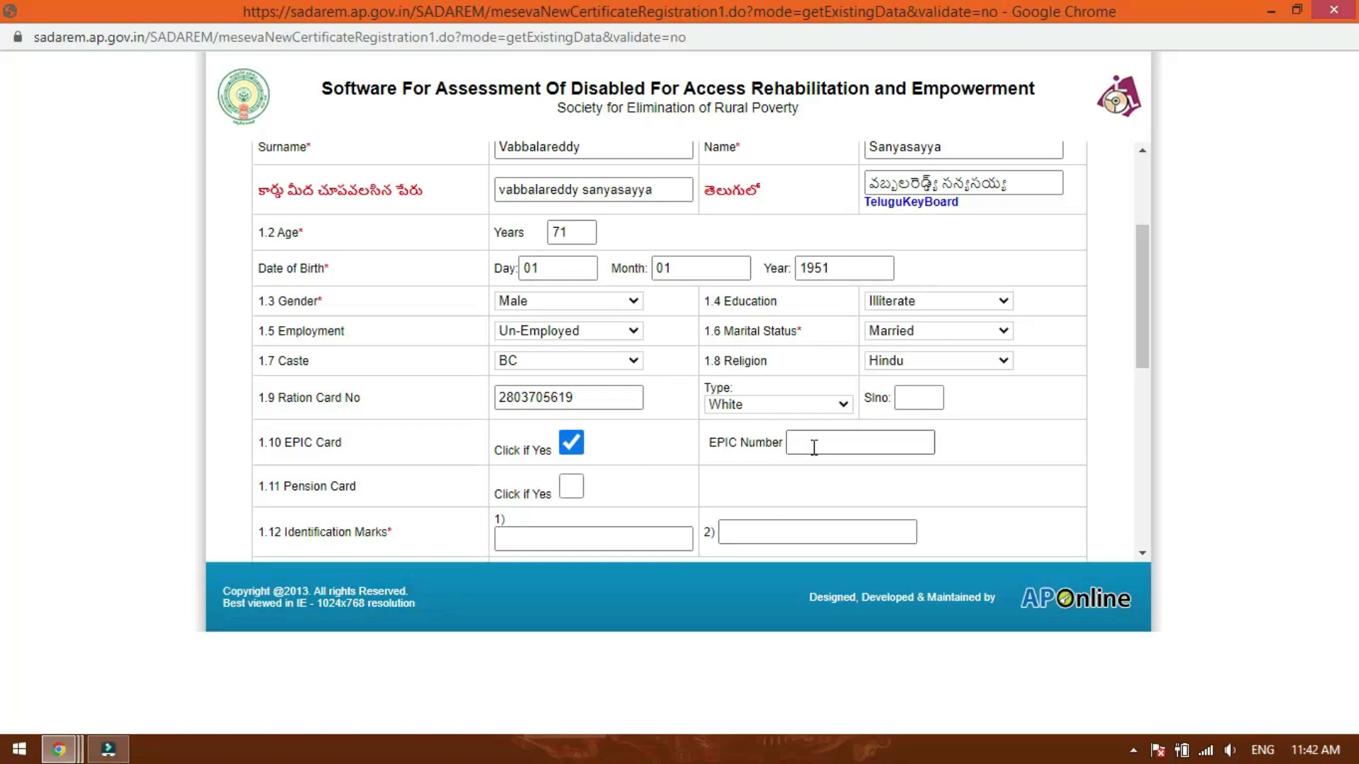
- Toggle the pension card option, then clear the EPIC and pension card selections
click(571, 488)
click(817, 491)
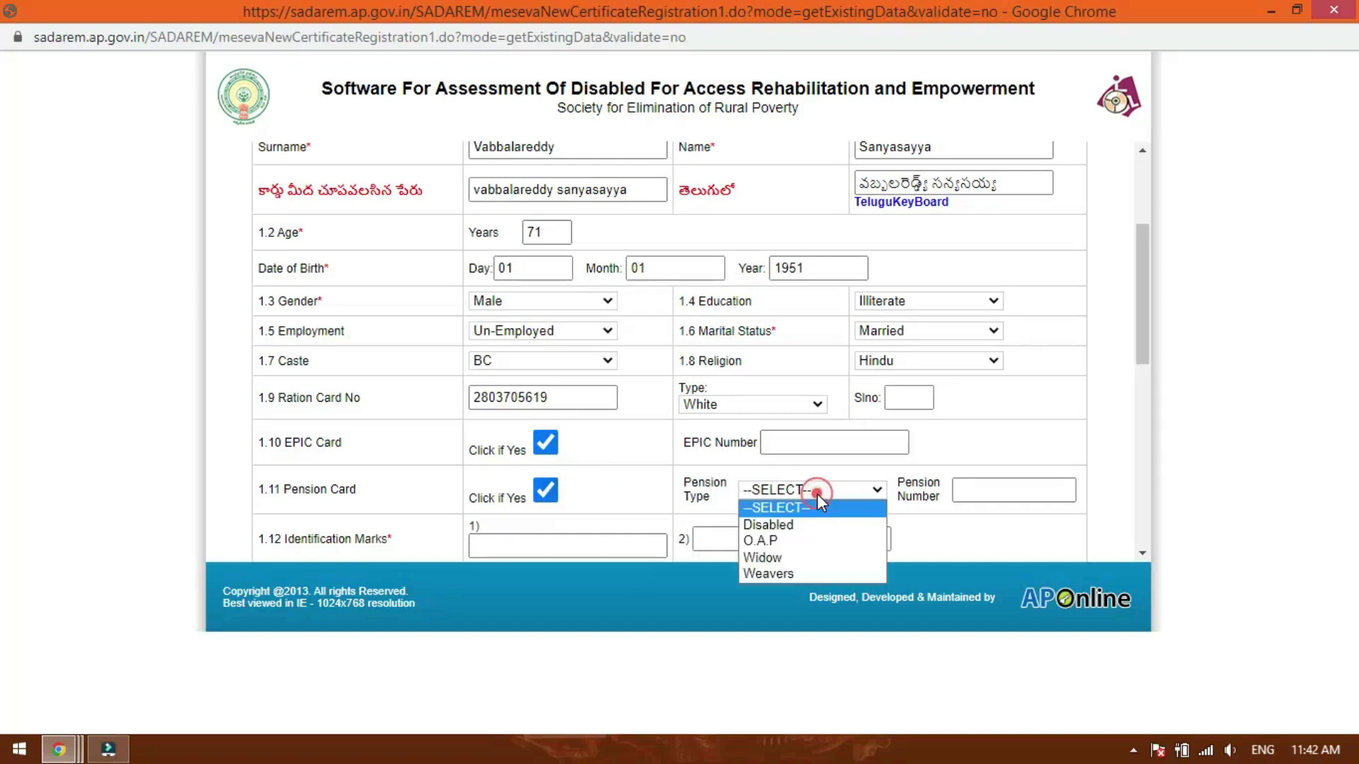
click(817, 494)
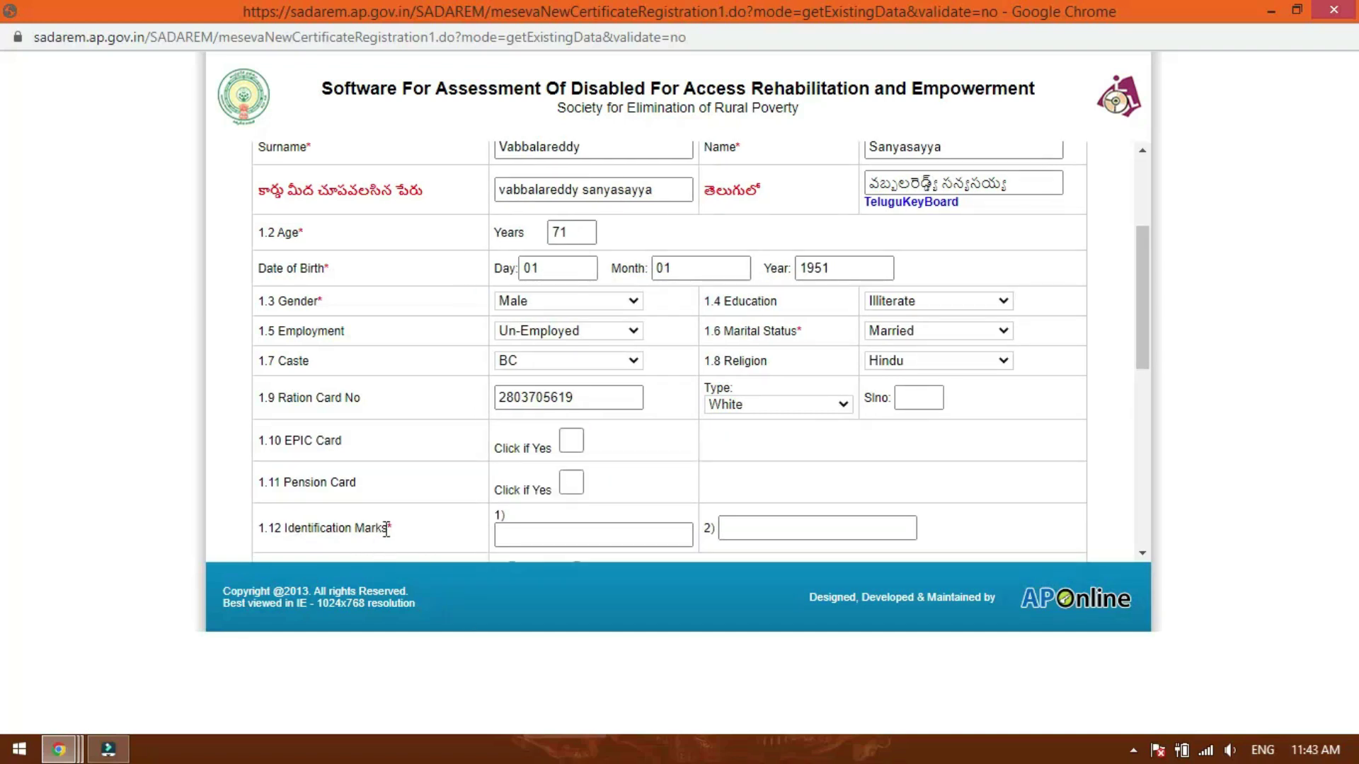
scroll(386, 530, down, 2)
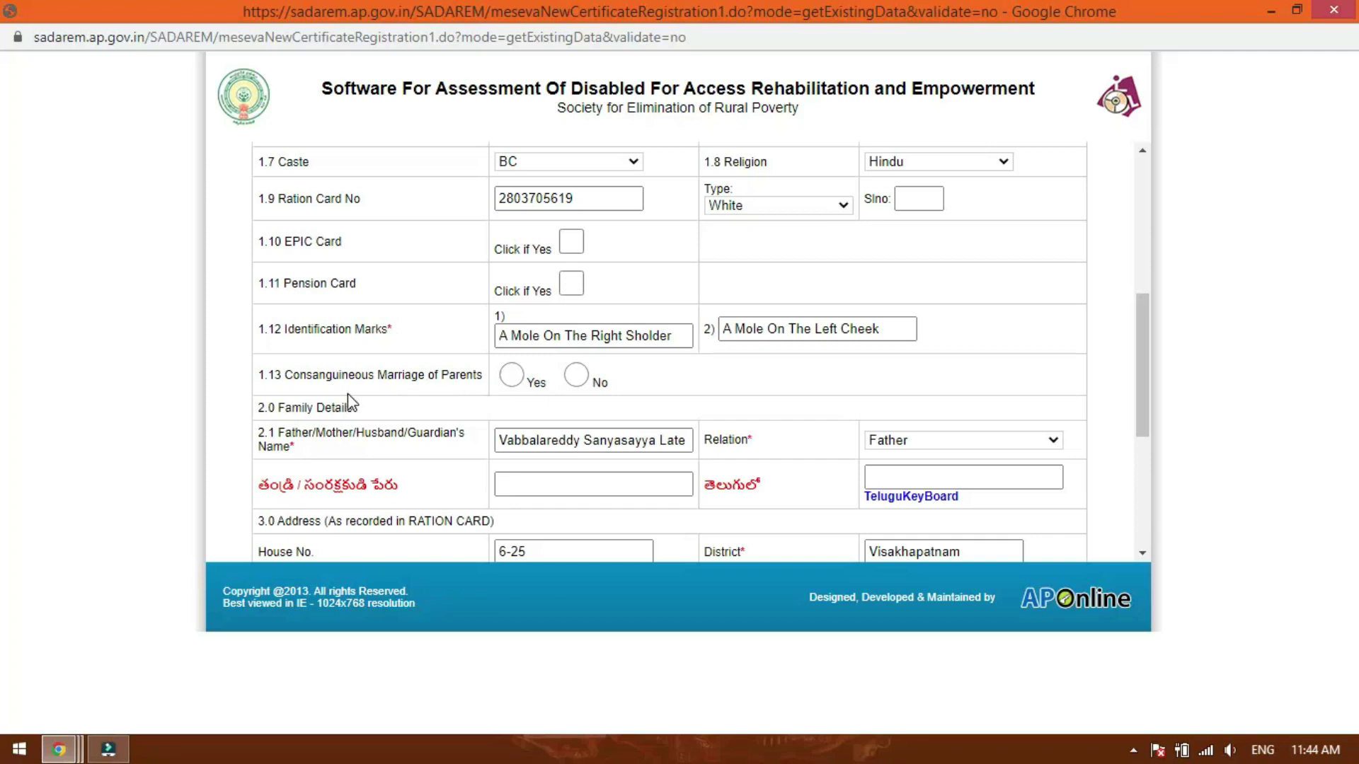
- Mark 1.13 Consanguineous Marriage as Yes and enter the father's name for Telugu transliteration
click(508, 381)
click(524, 442)
key(Tab)
scroll(436, 402, down, 1)
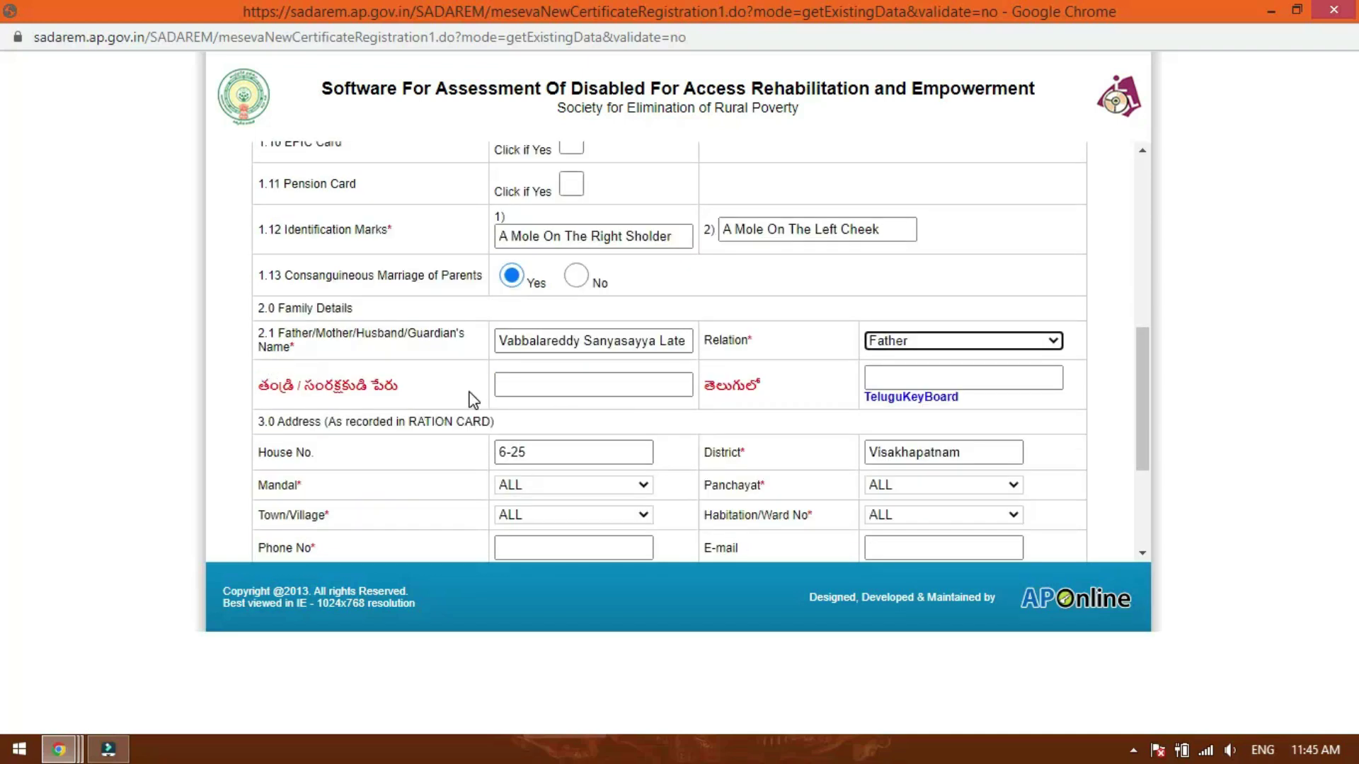
click(534, 389)
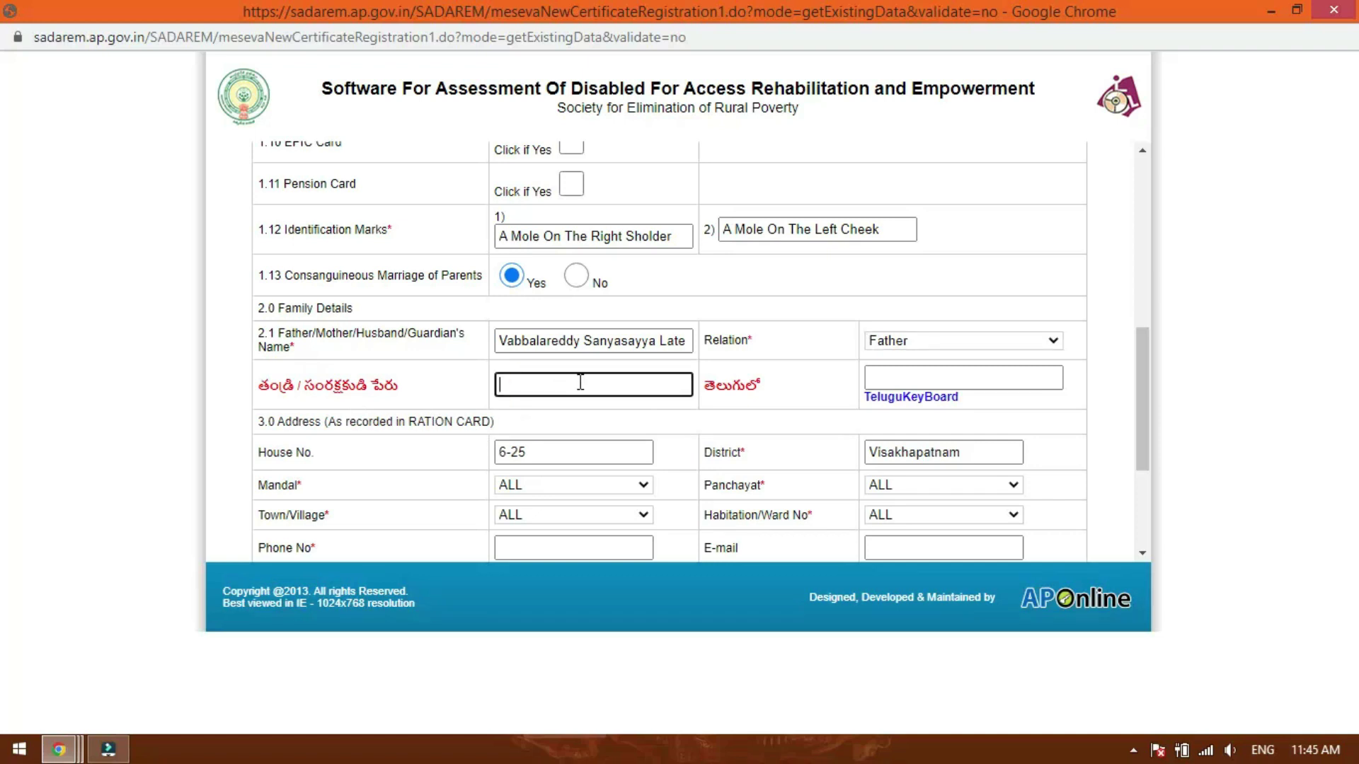
scroll(367, 382, down, 1)
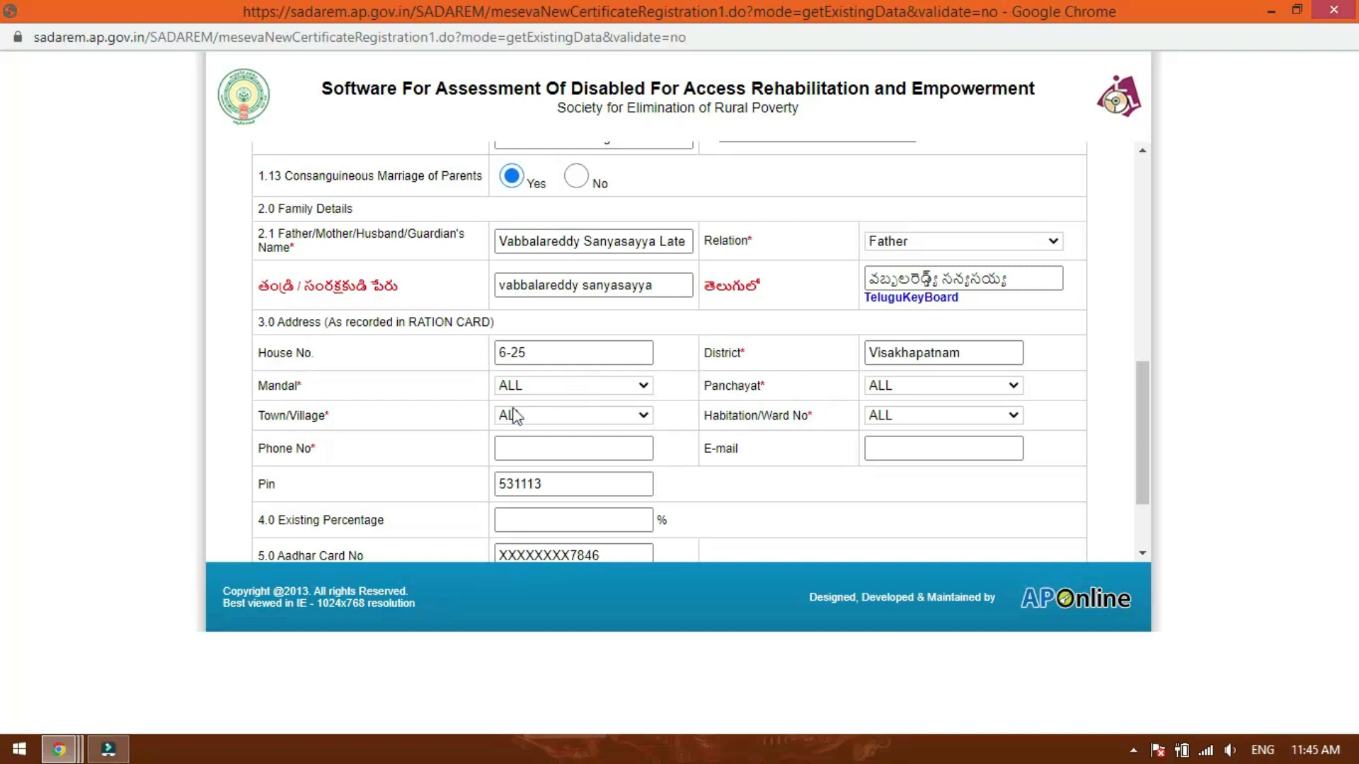
- Set mandal Makavarapalem and panchayat, town/village and habitation all to Burugupalem
click(566, 392)
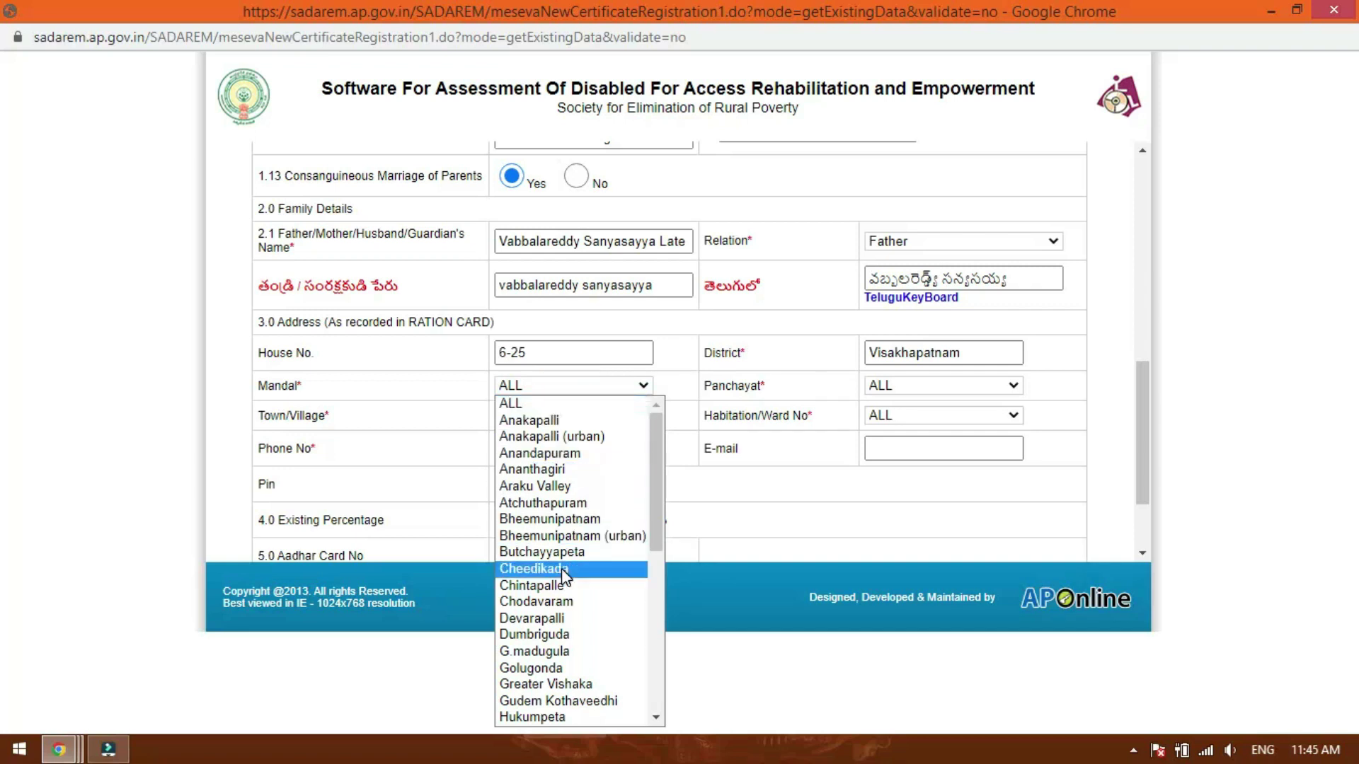
scroll(566, 569, down, 3)
click(579, 600)
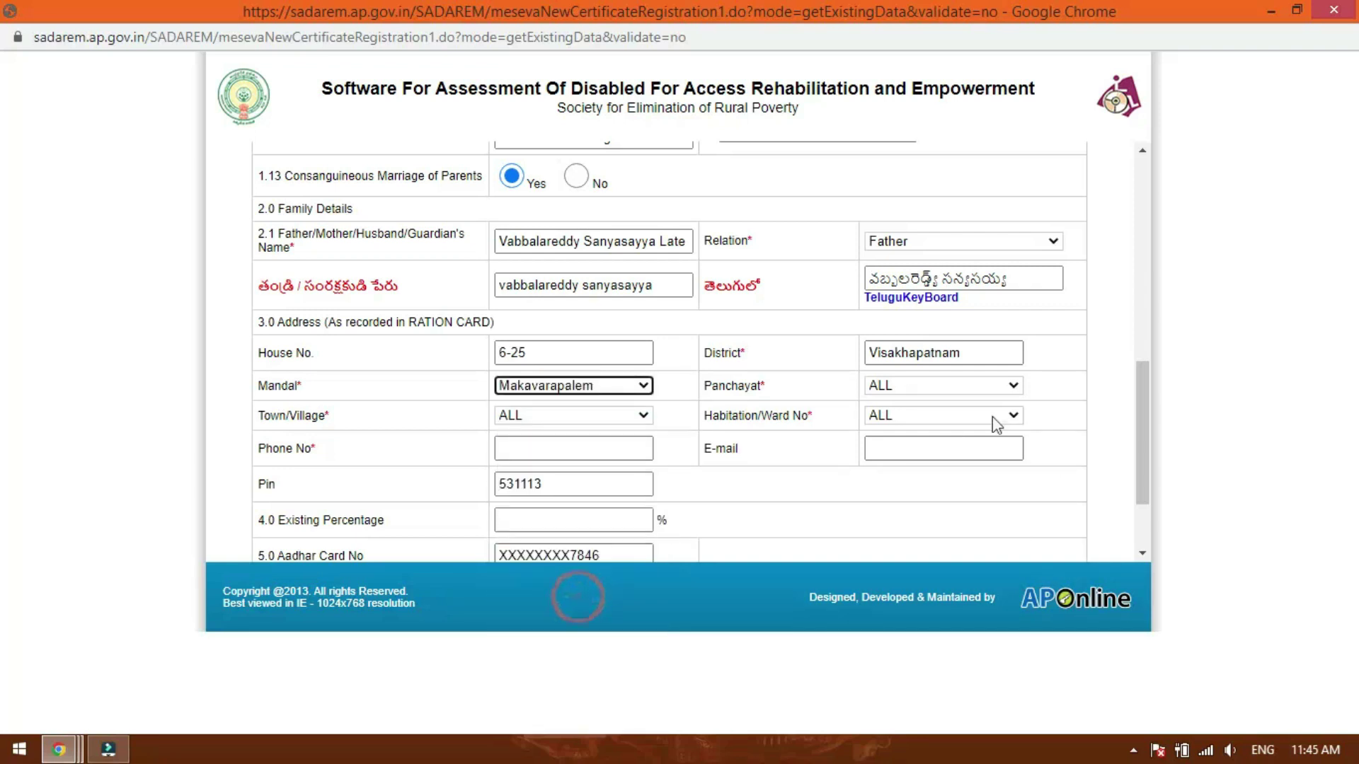
click(950, 389)
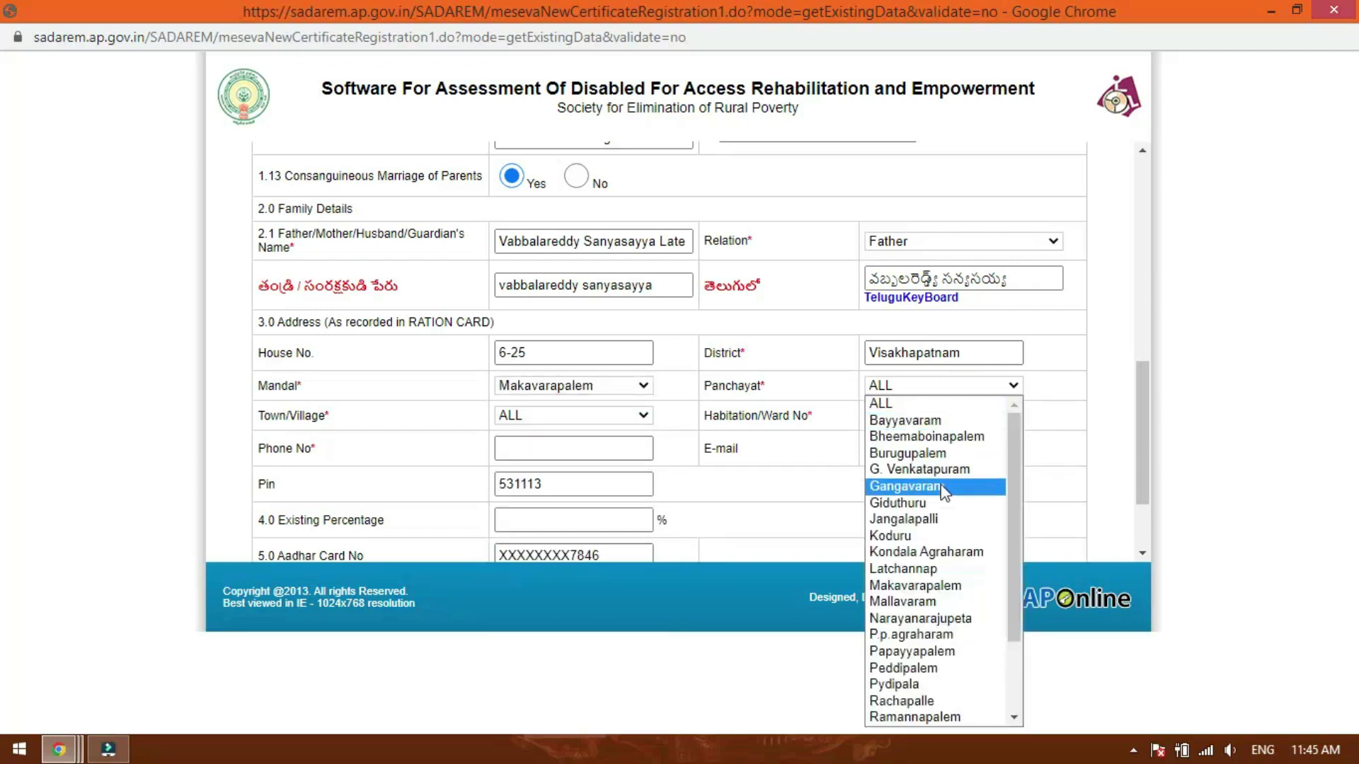
click(921, 453)
click(550, 416)
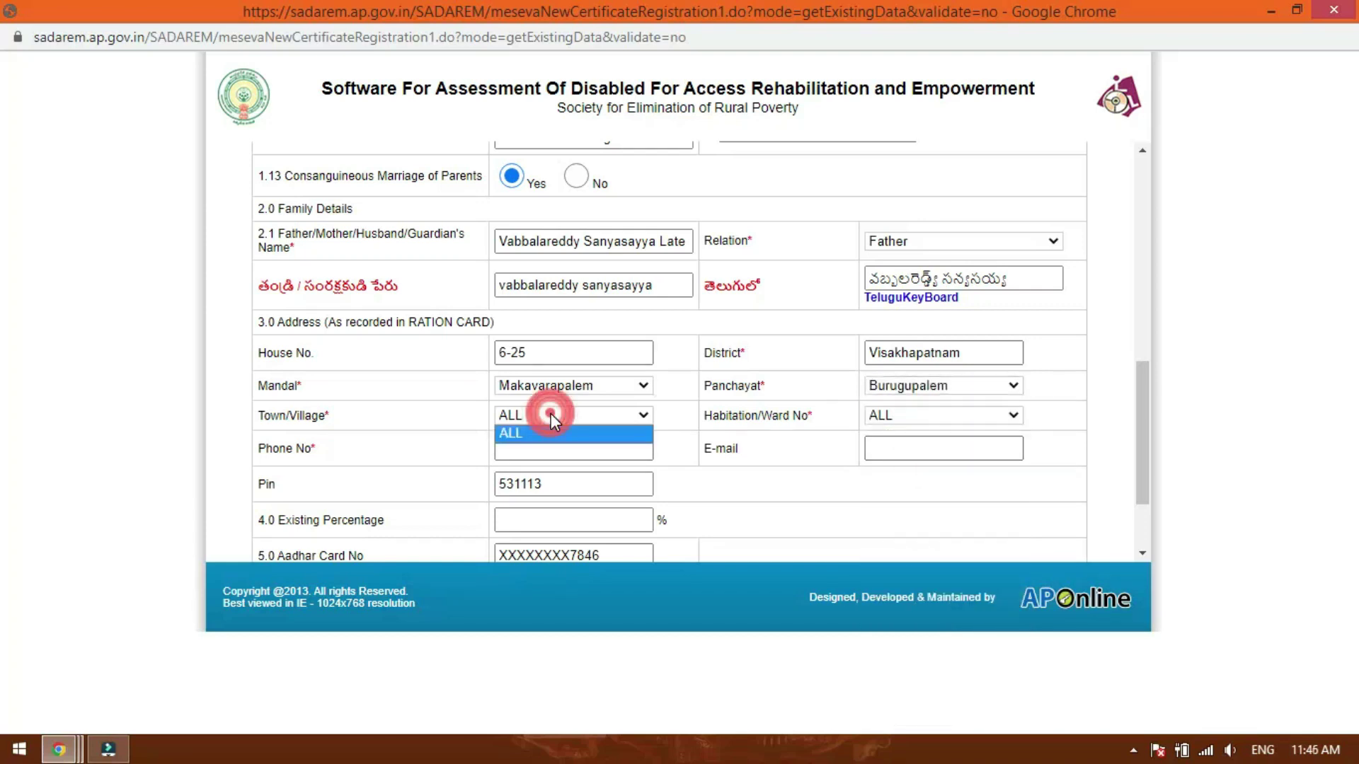
click(551, 415)
click(555, 416)
click(555, 446)
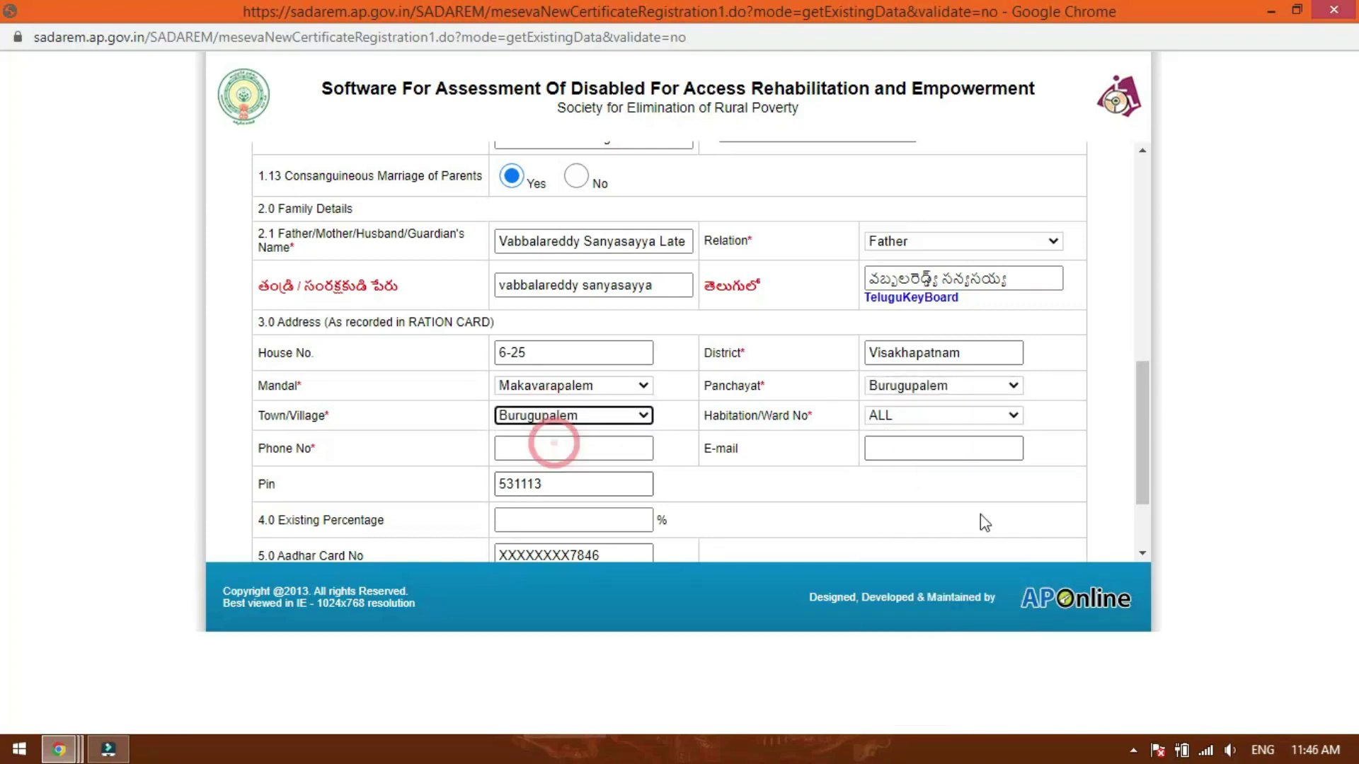
click(898, 425)
click(919, 445)
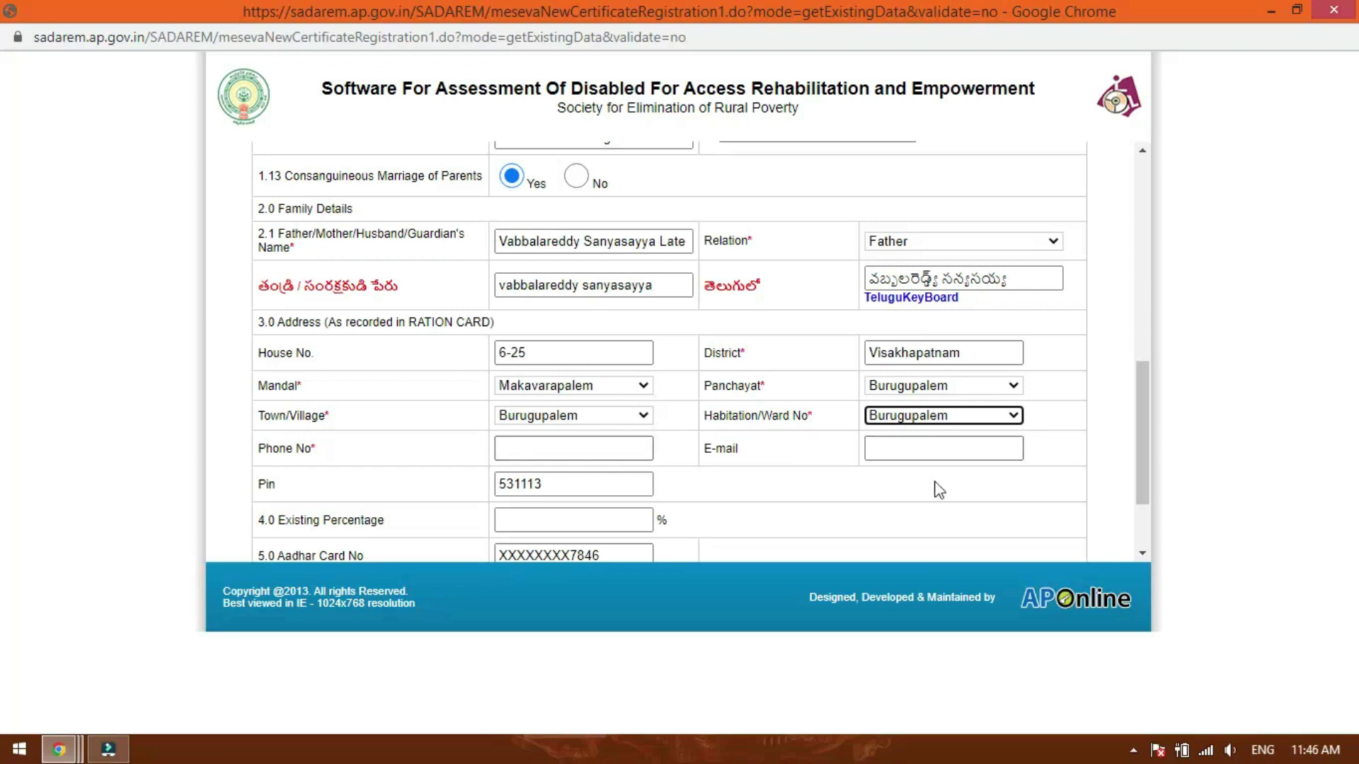
- Fill in the phone number from the suggested value
click(540, 446)
key(ctrl+v)
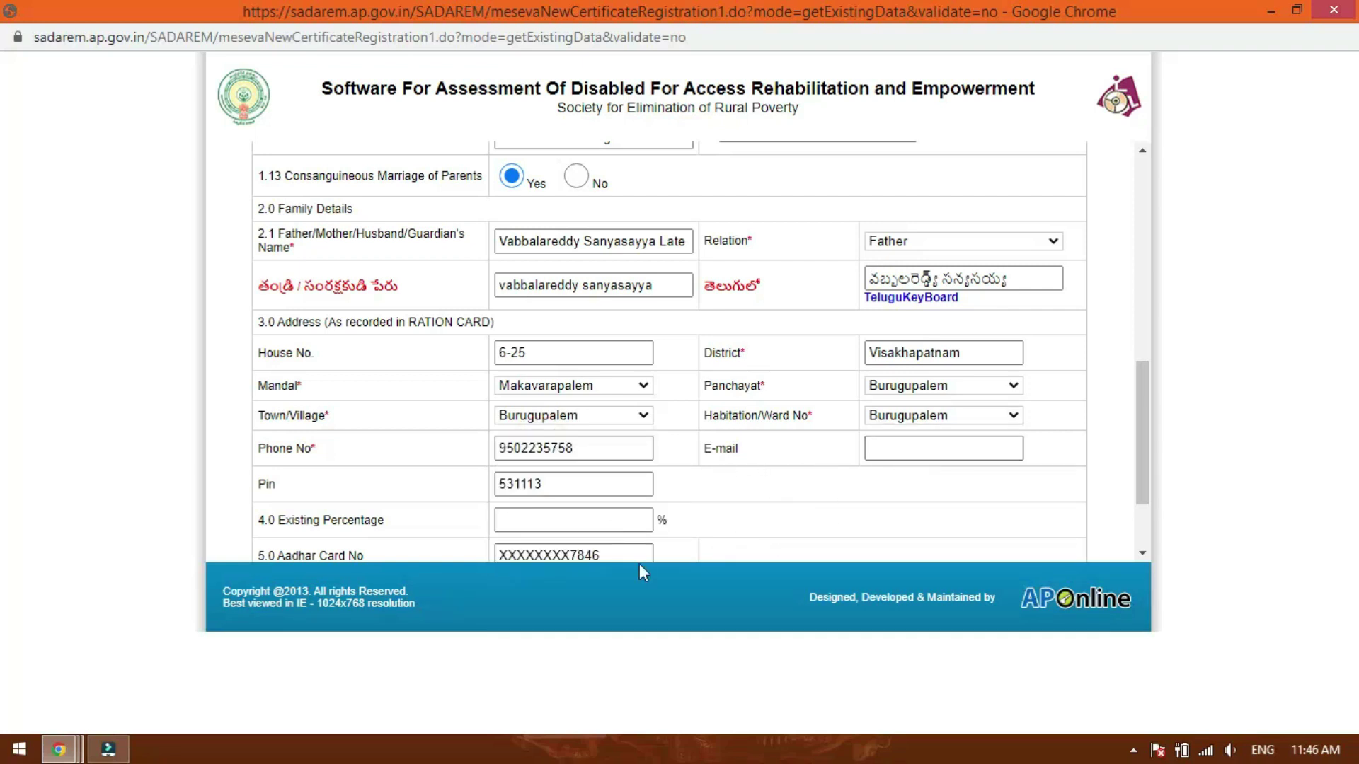
scroll(470, 425, down, 3)
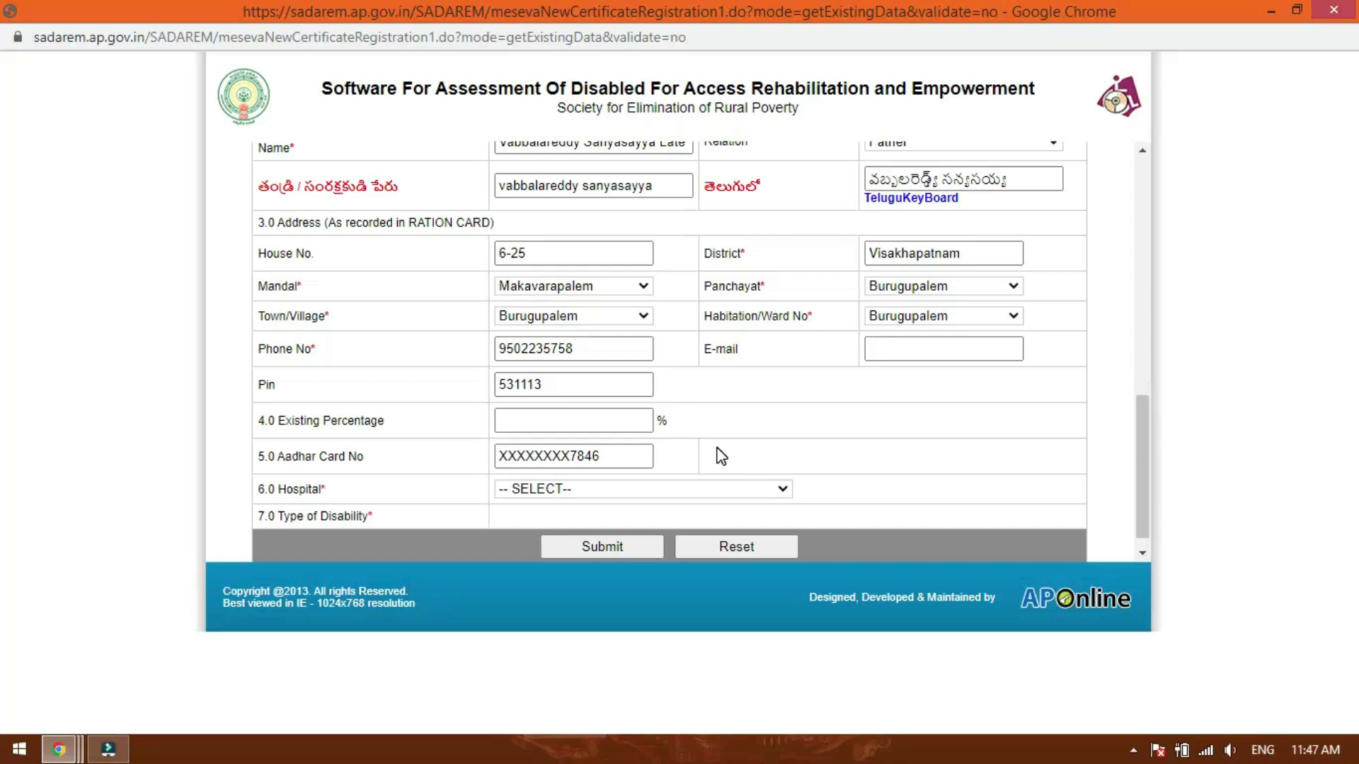
- Select Area Hospital Nasipatnam as the hospital
click(598, 429)
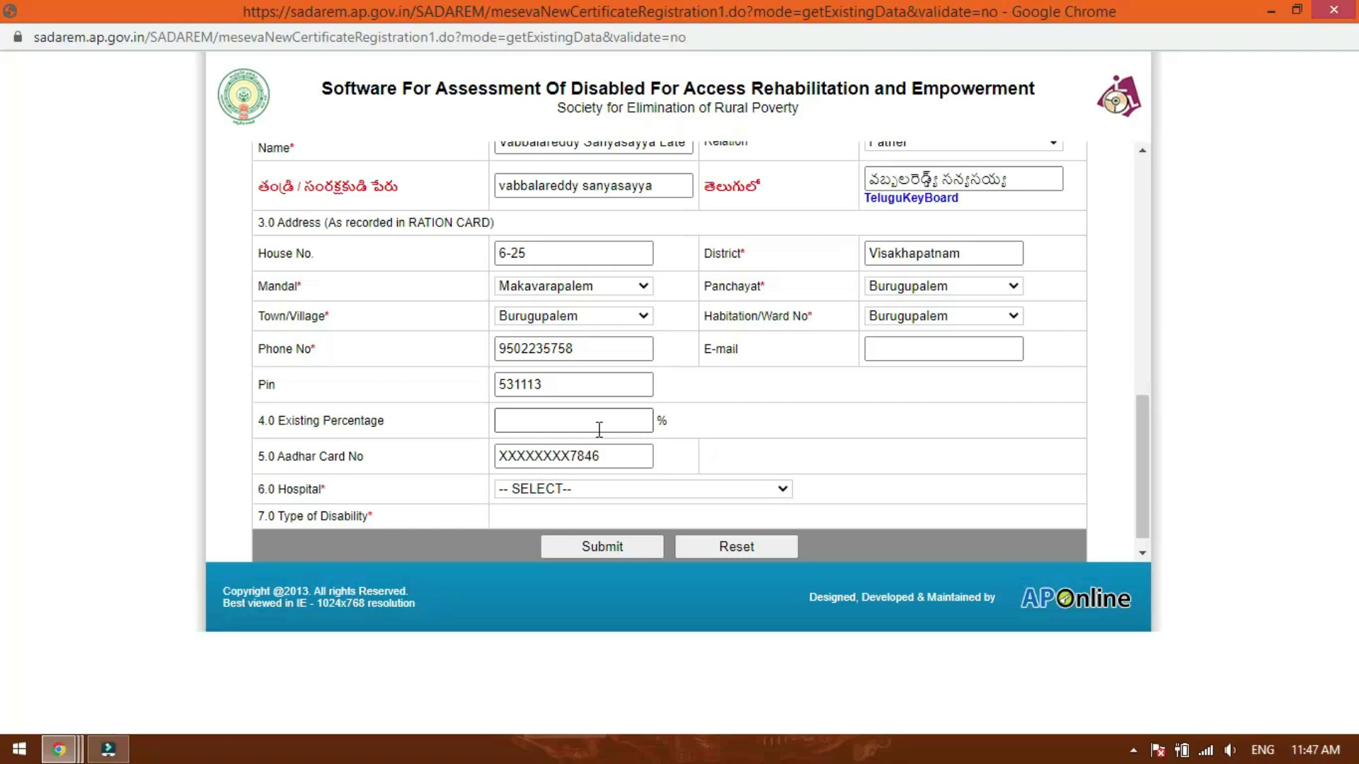
scroll(599, 429, down, 1)
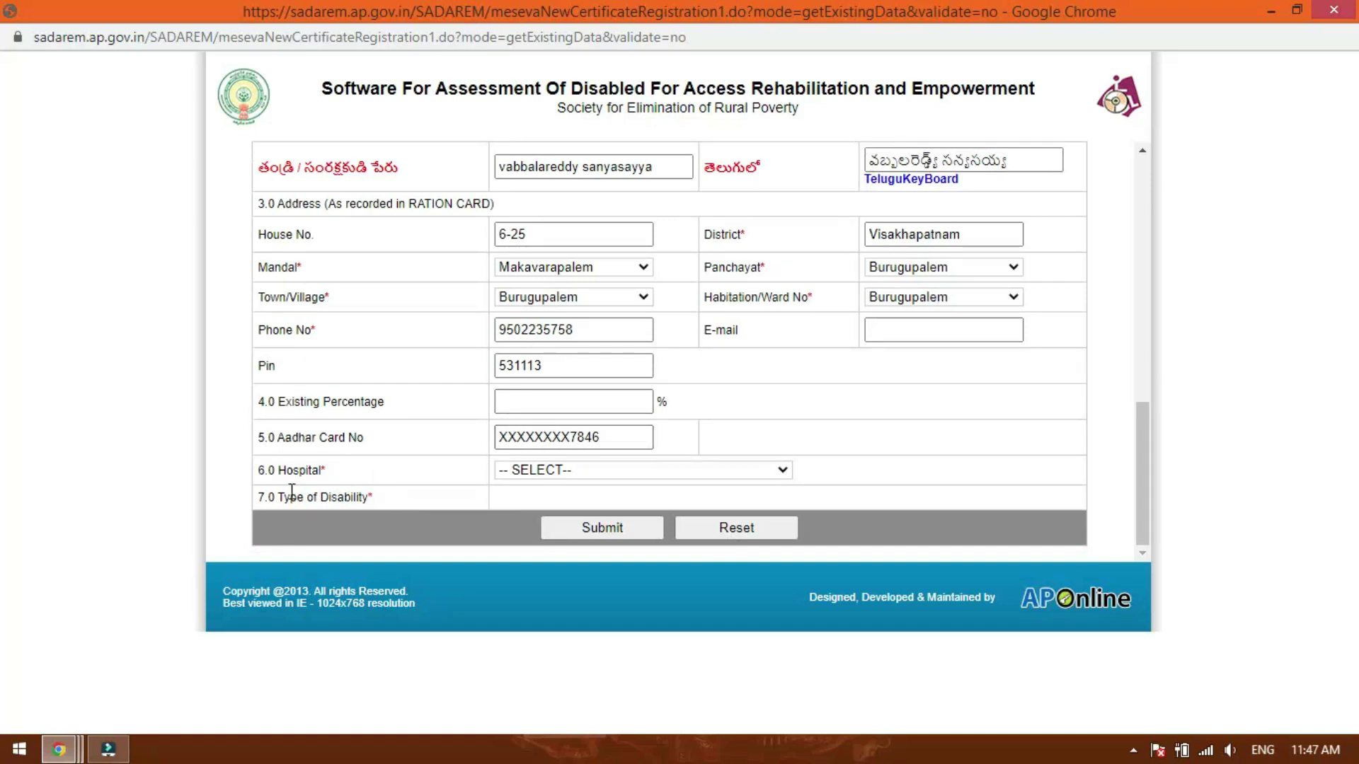
click(642, 475)
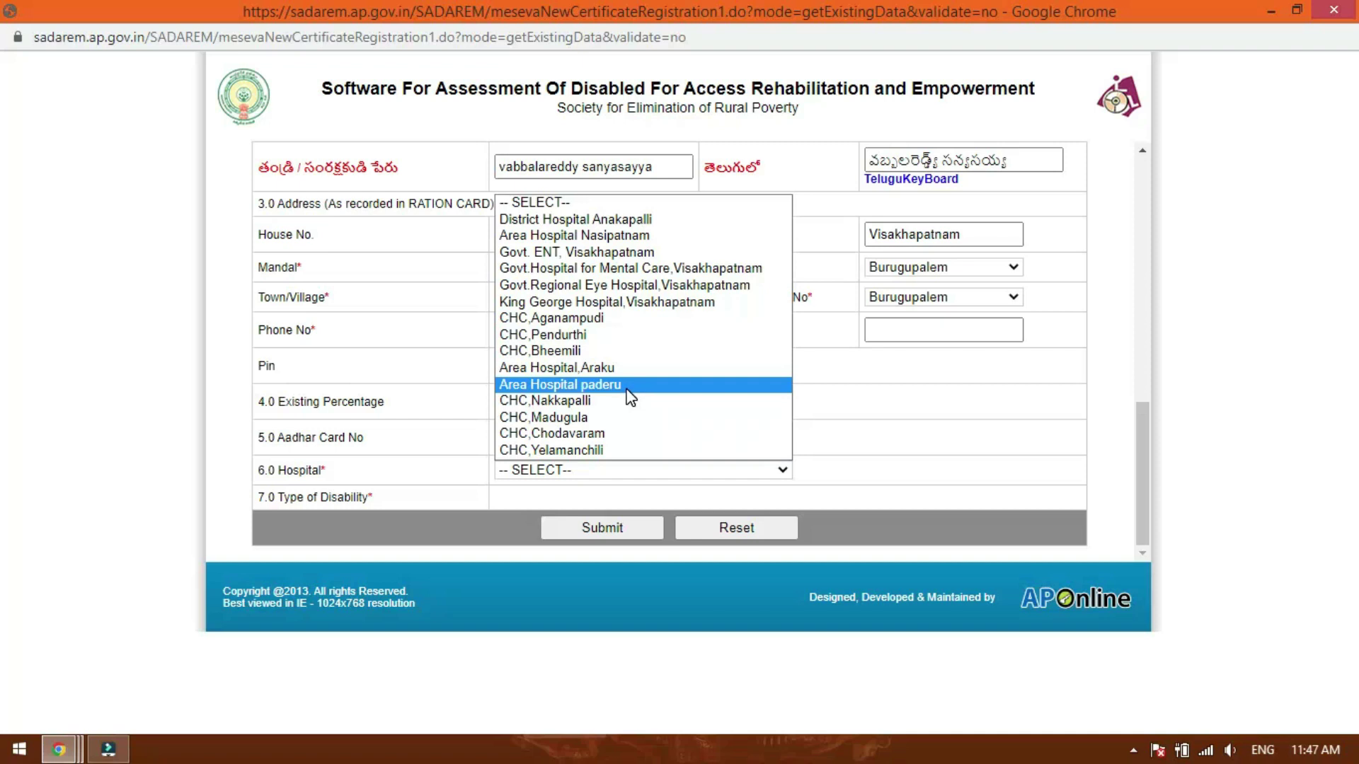
click(593, 235)
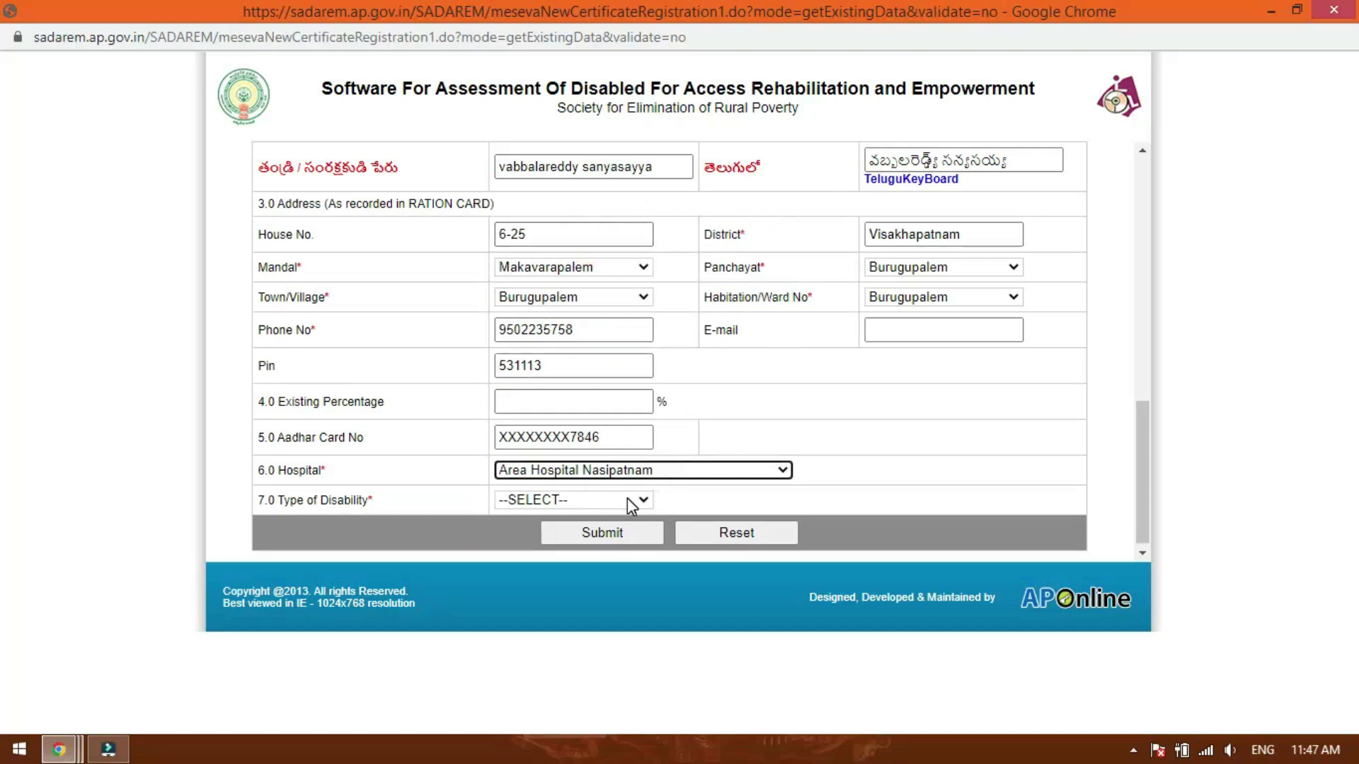
- Choose disability type A.Locomotor/OH, submit the form and confirm with OK
click(632, 506)
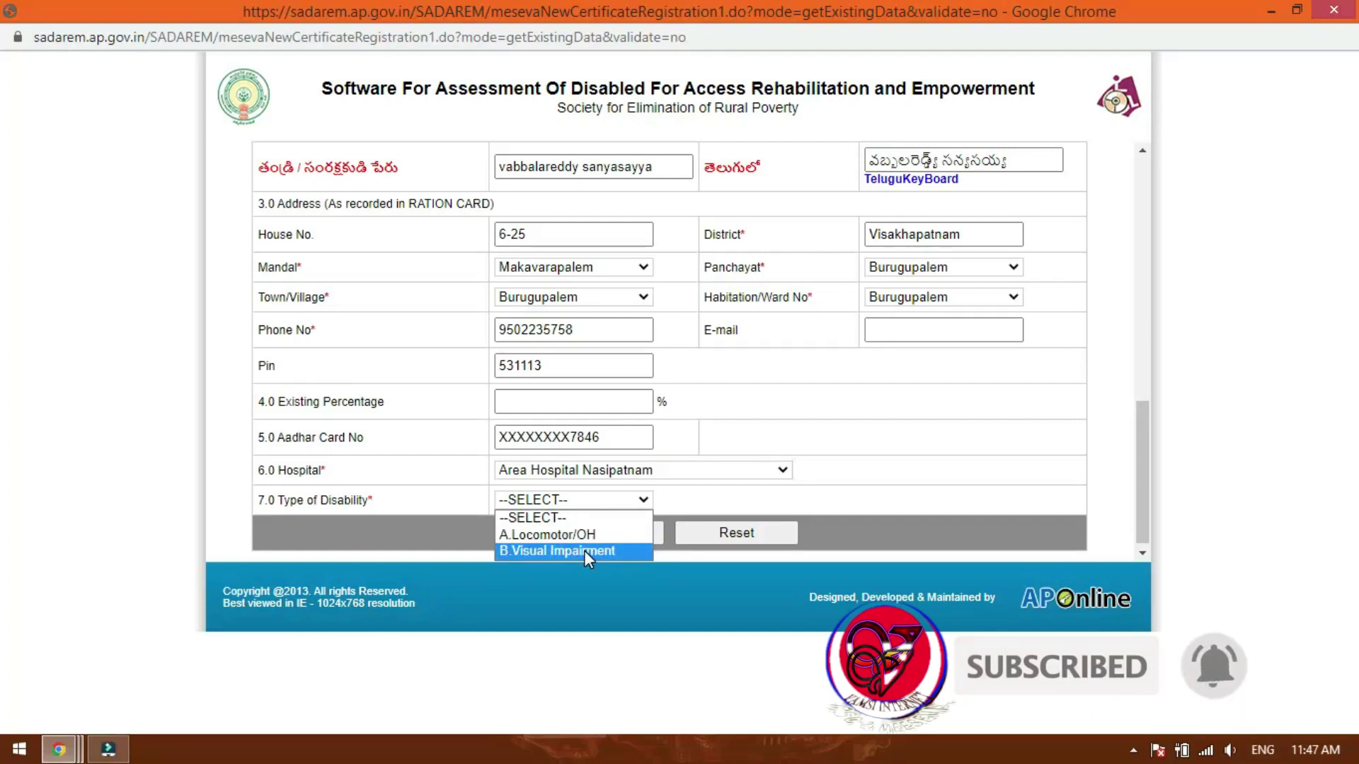
click(554, 533)
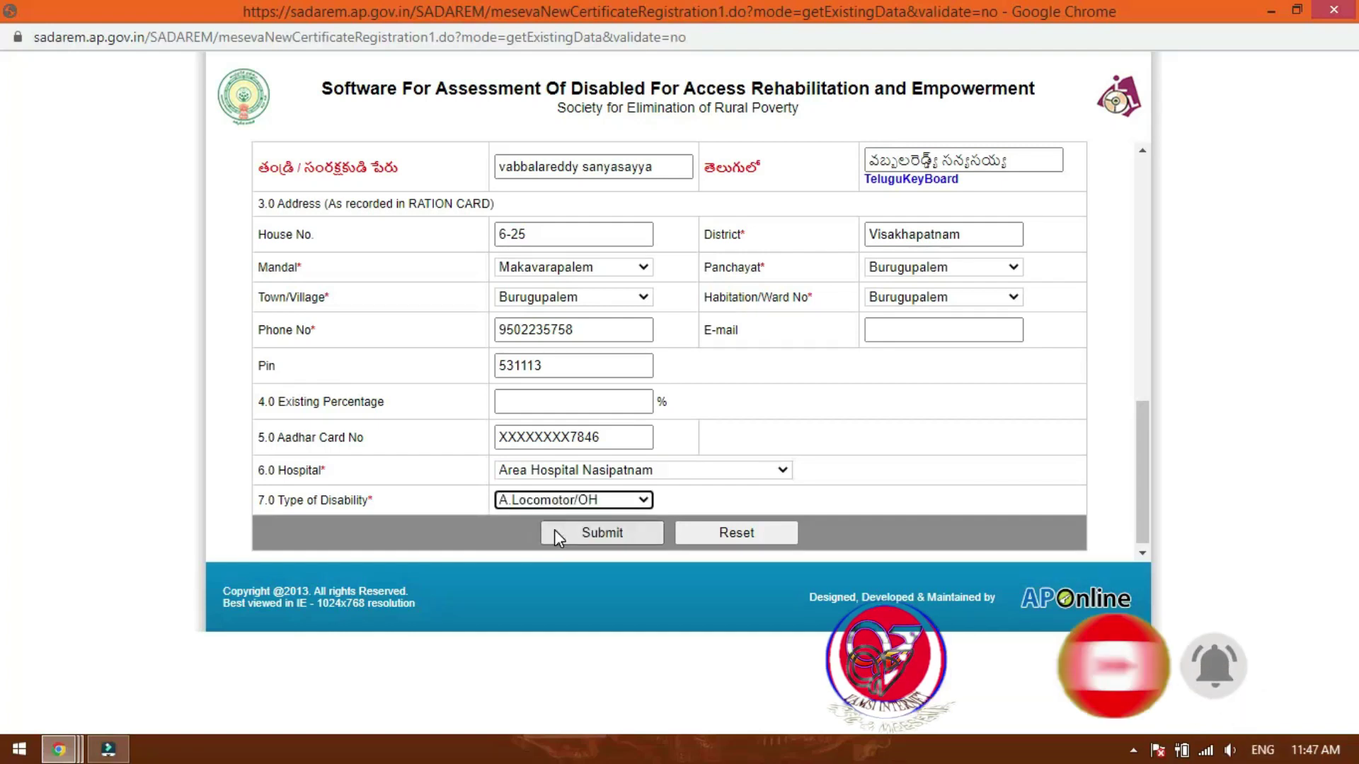
click(631, 530)
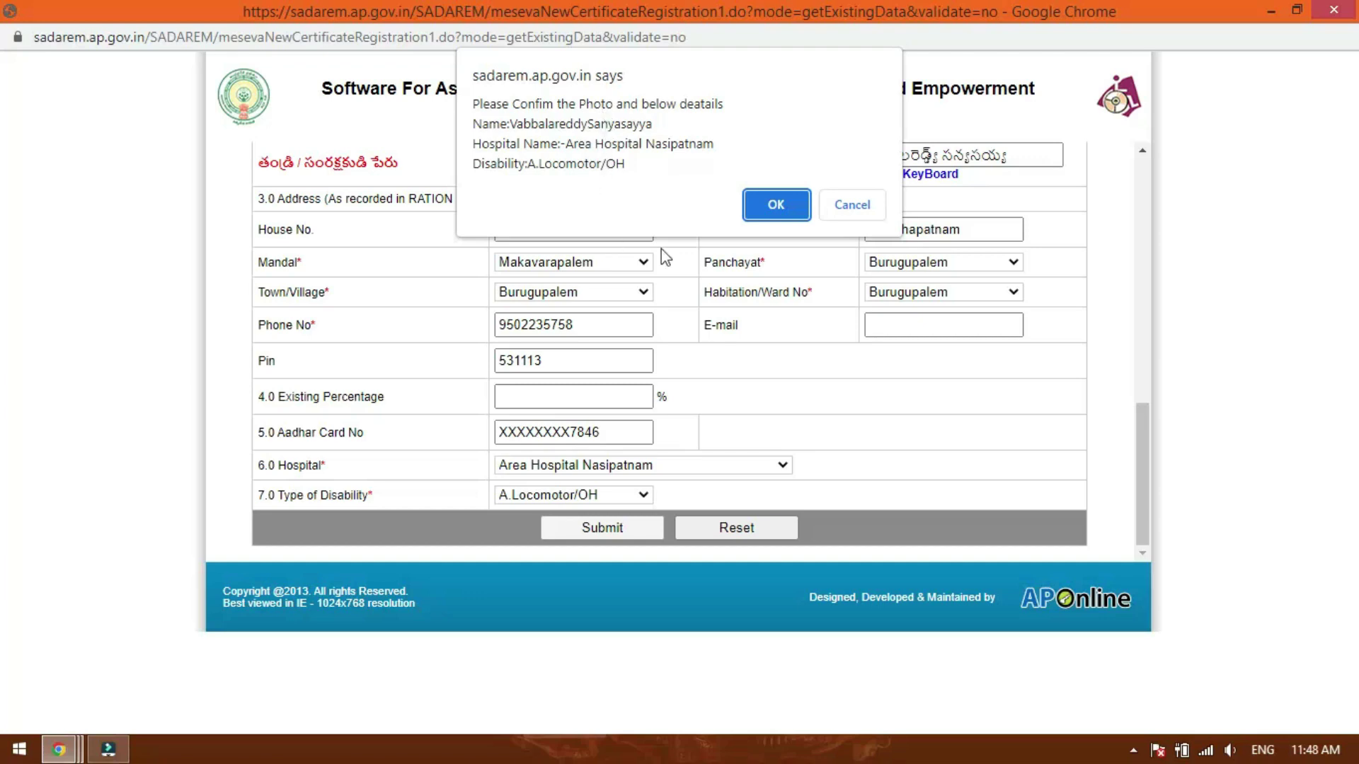
click(796, 209)
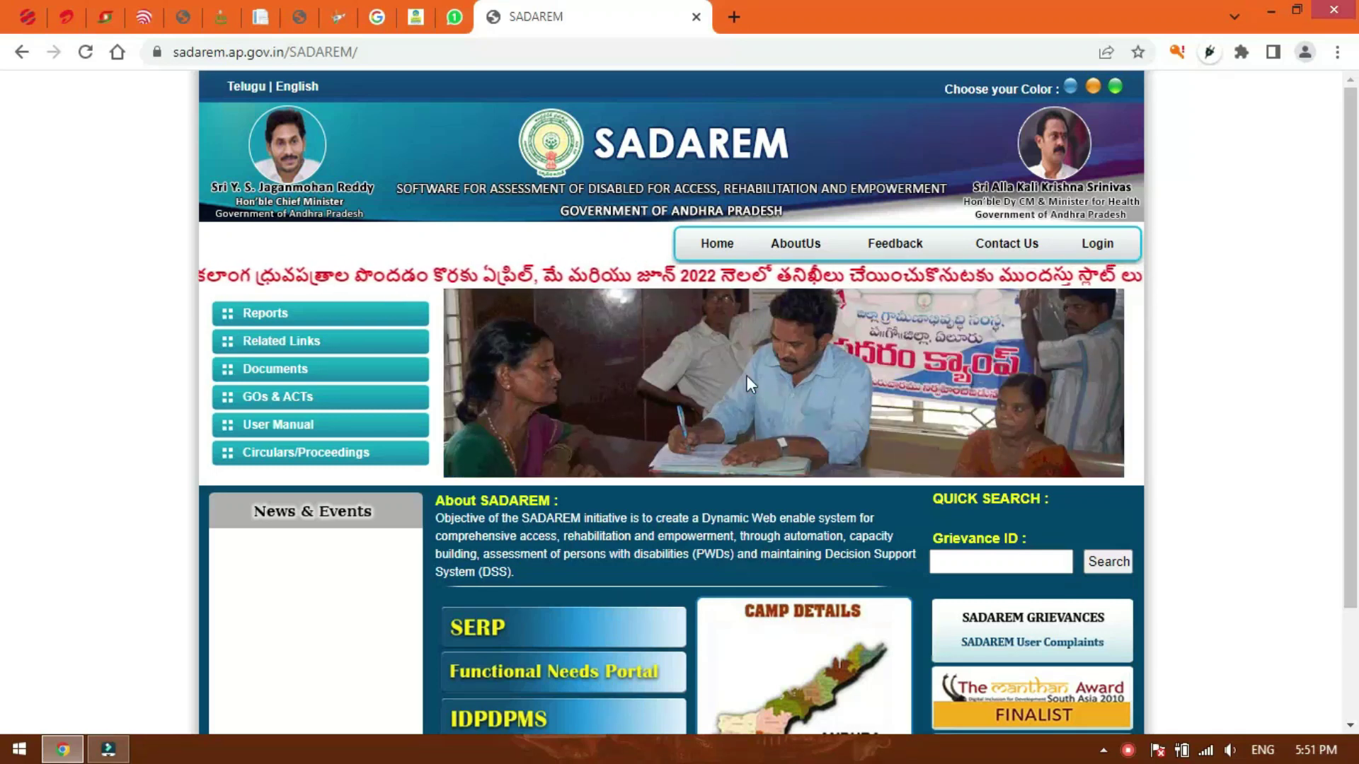
scroll(747, 379, down, 2)
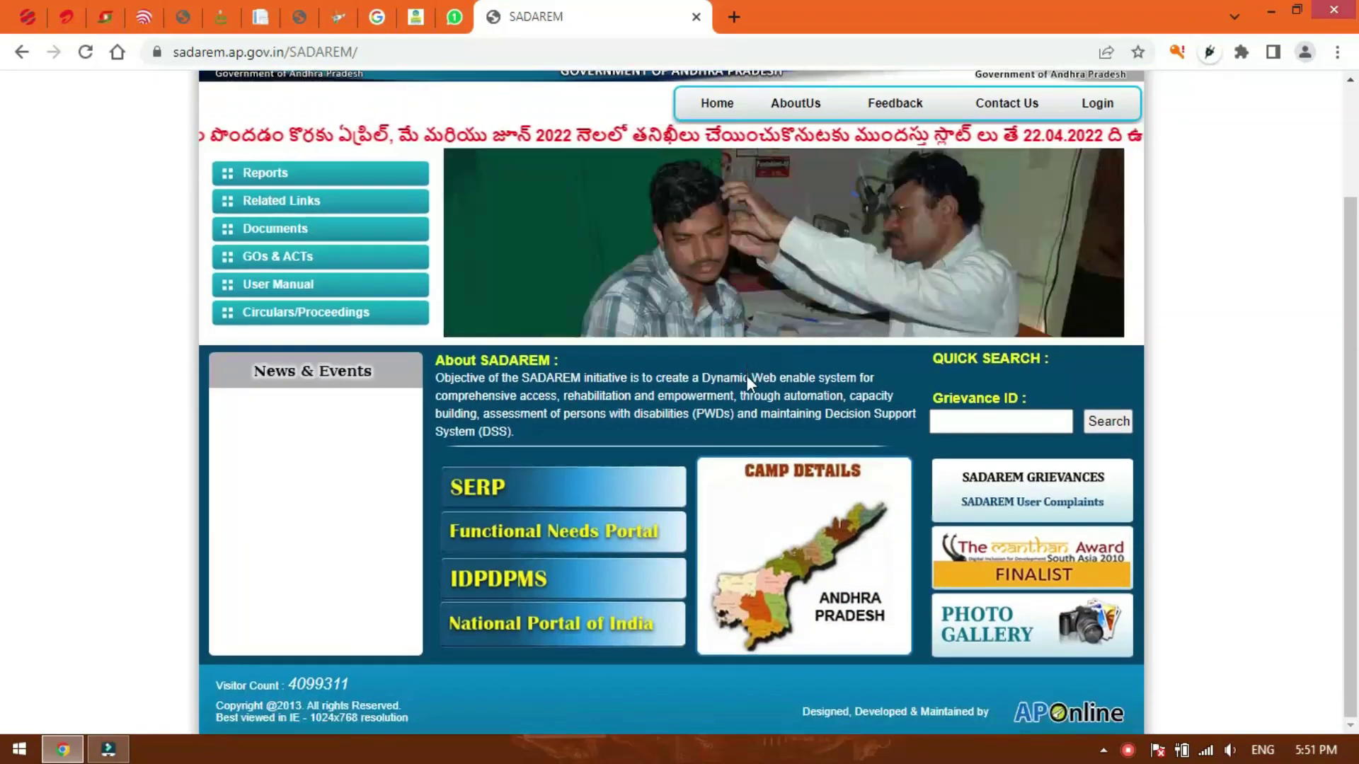
scroll(747, 379, up, 2)
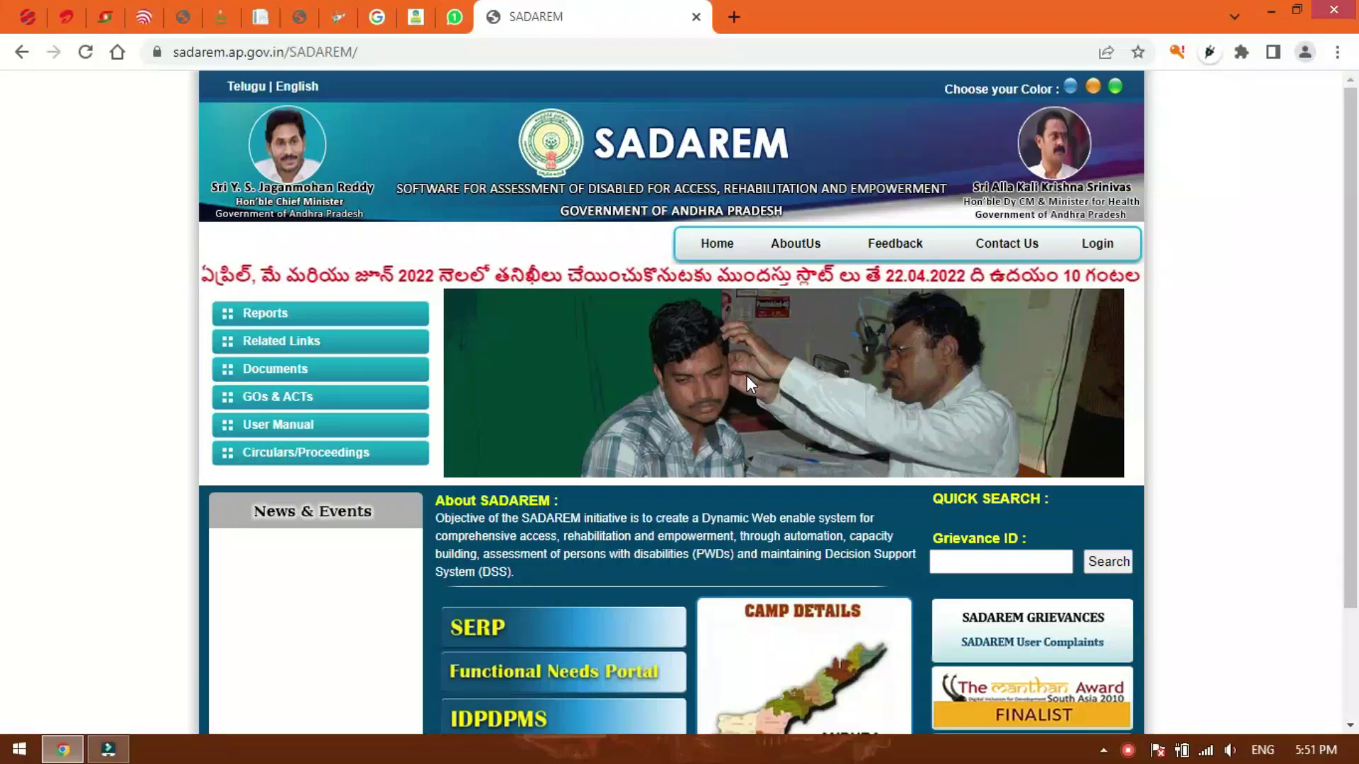